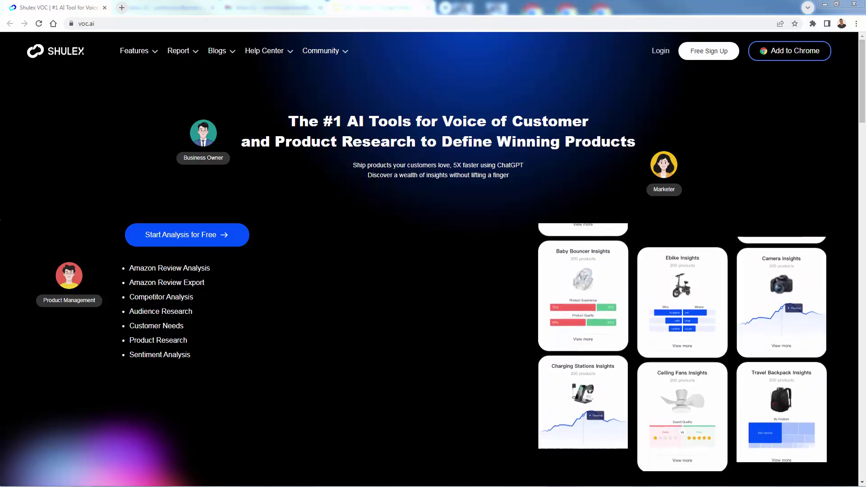
scroll(491, 300, down, 2)
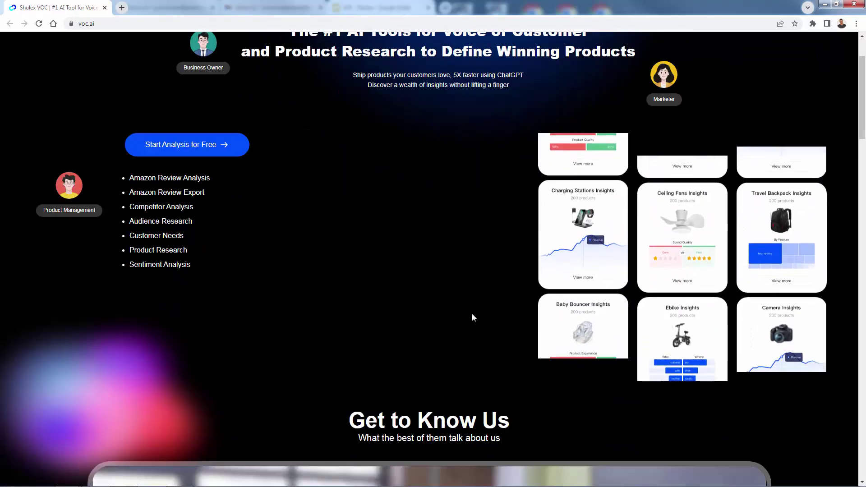
scroll(472, 313, down, 4)
scroll(472, 321, down, 8)
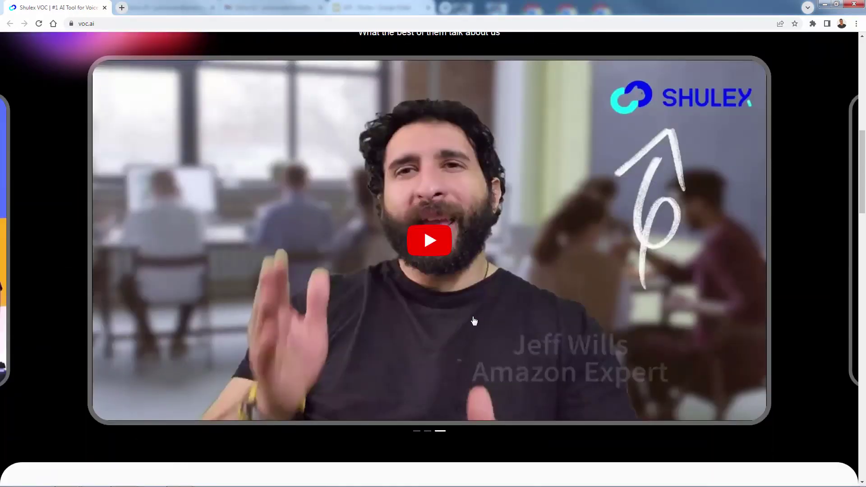
scroll(474, 321, down, 3)
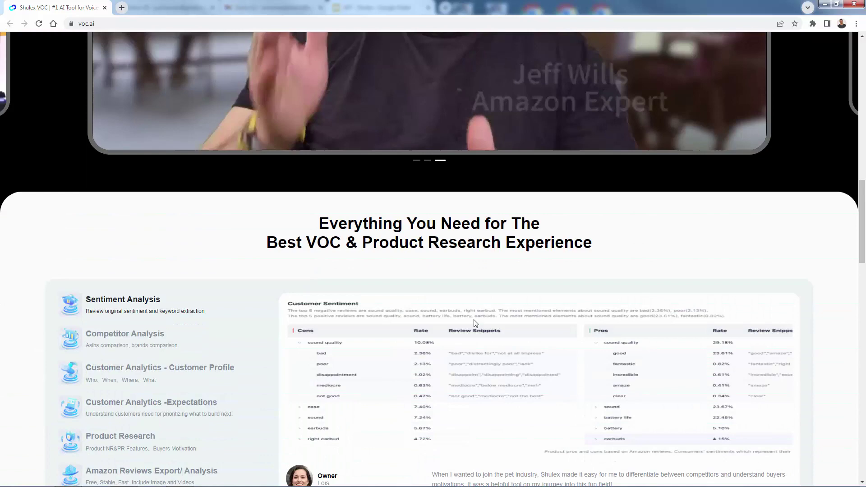
scroll(473, 323, down, 2)
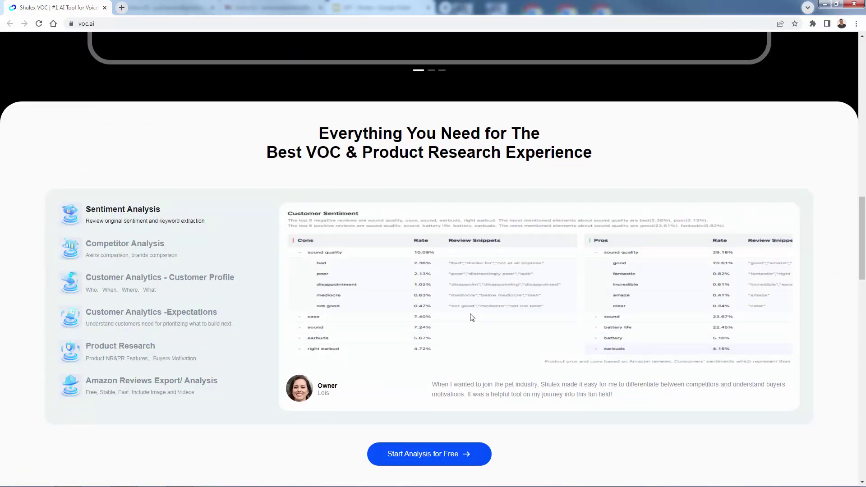
scroll(454, 305, down, 2)
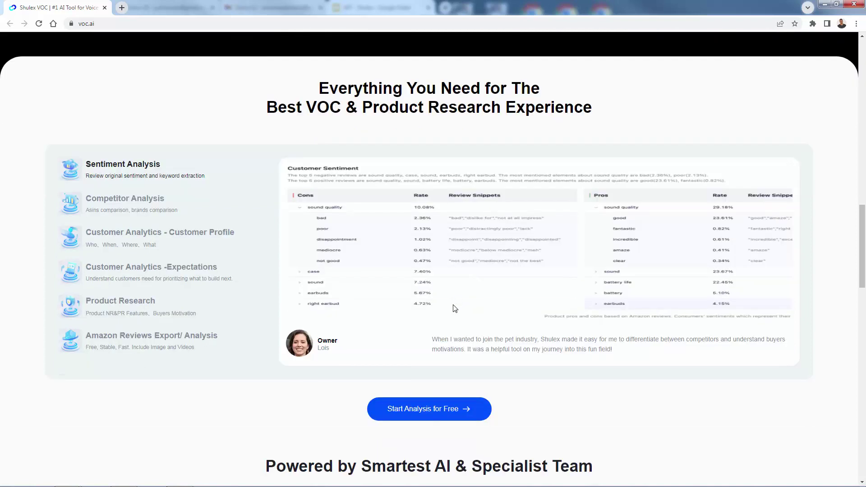
scroll(455, 304, down, 1)
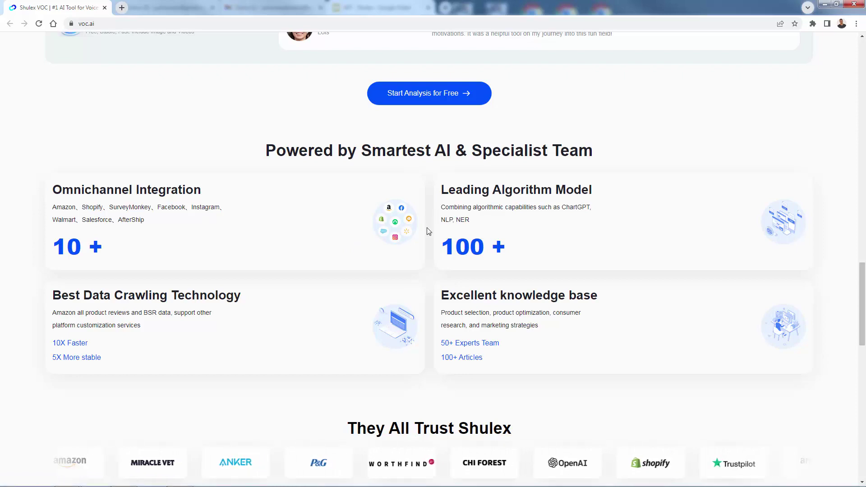
scroll(380, 227, down, 2)
scroll(380, 227, down, 3)
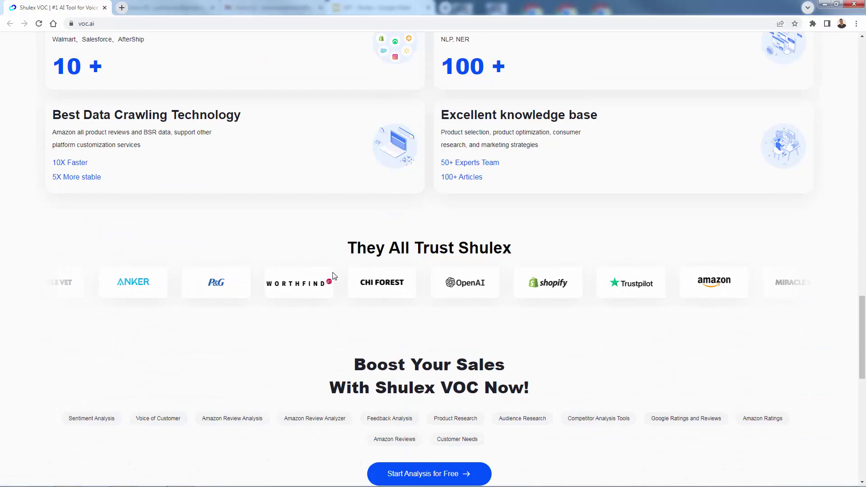
scroll(334, 274, down, 1)
scroll(334, 274, down, 3)
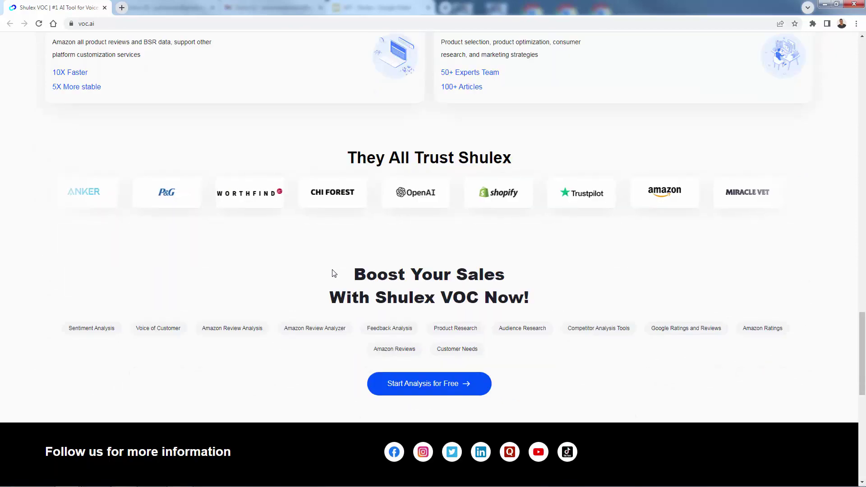
scroll(333, 270, up, 10)
scroll(345, 265, up, 20)
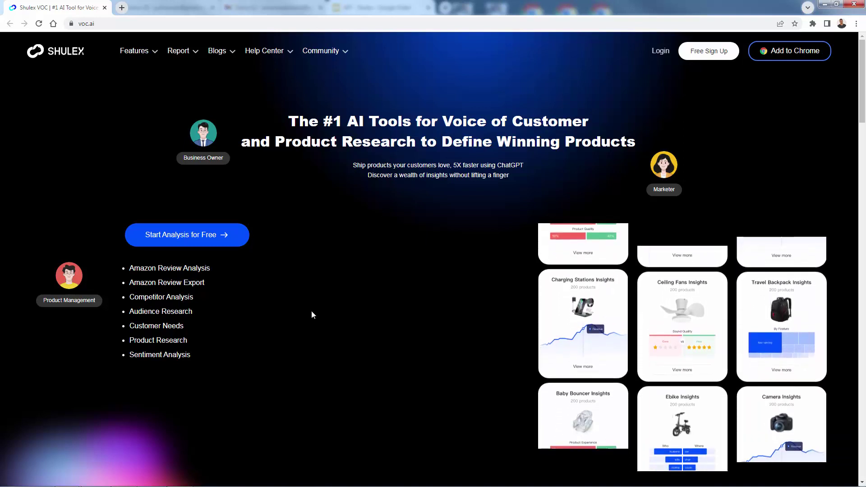
- Log in to Shulex VOC and land on the apps.voc.ai dashboard
click(719, 58)
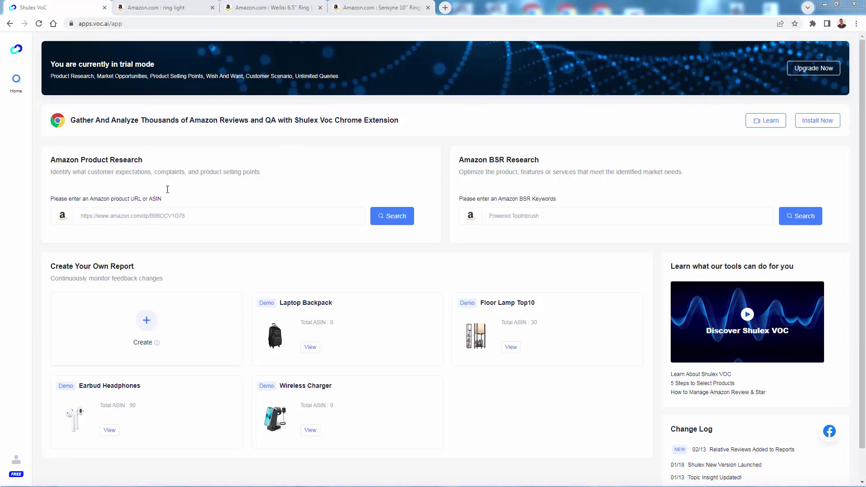
- Open the Laptop Backpack demo report and skim its overview
click(305, 347)
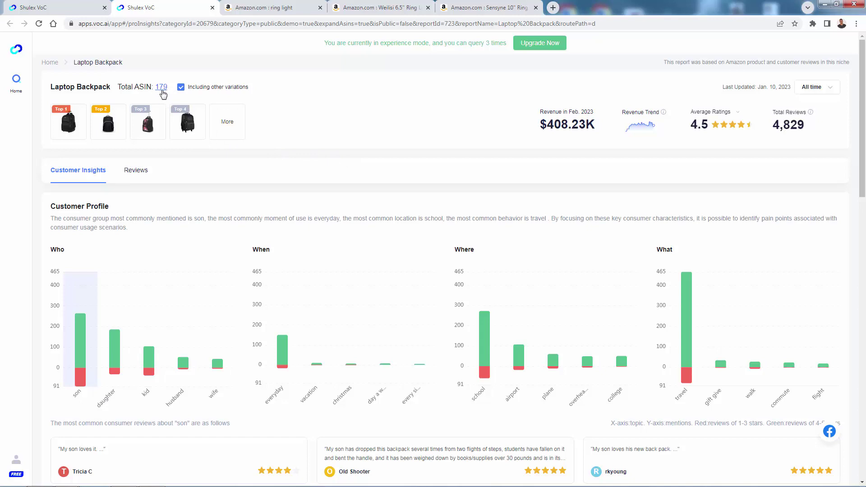
scroll(265, 182, down, 1)
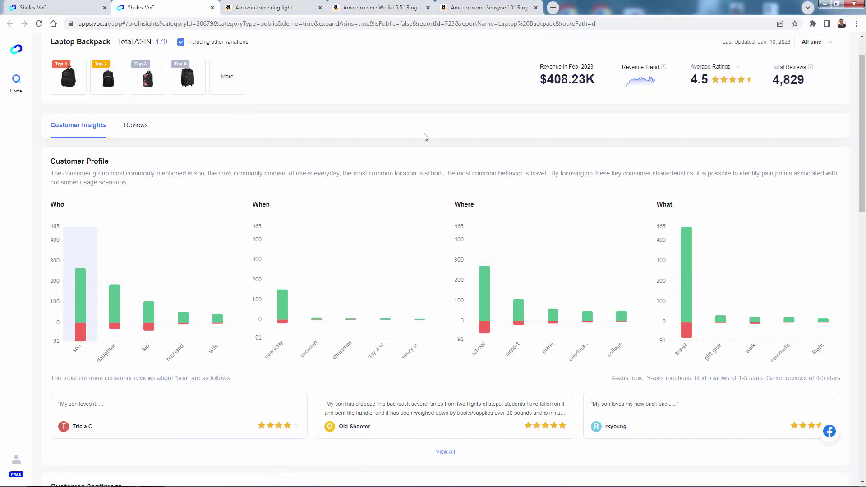
scroll(423, 135, up, 1)
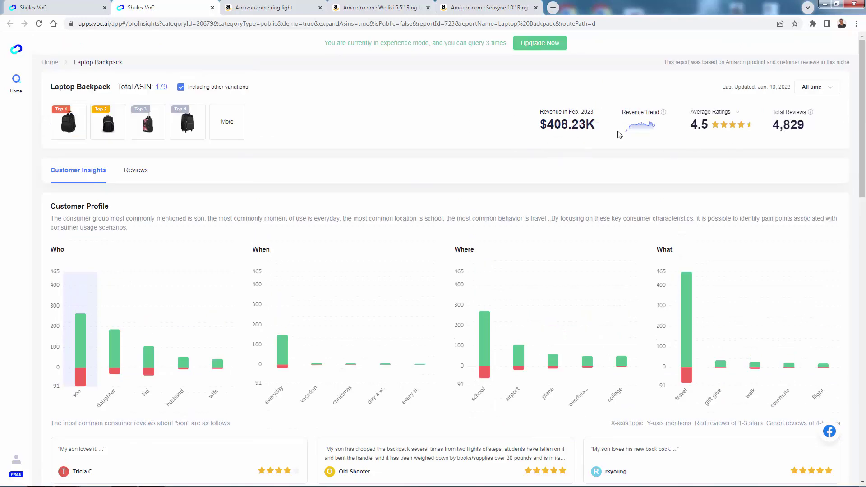
- Check the All time range options unchanged and highlight the $408.23K revenue figure
click(817, 90)
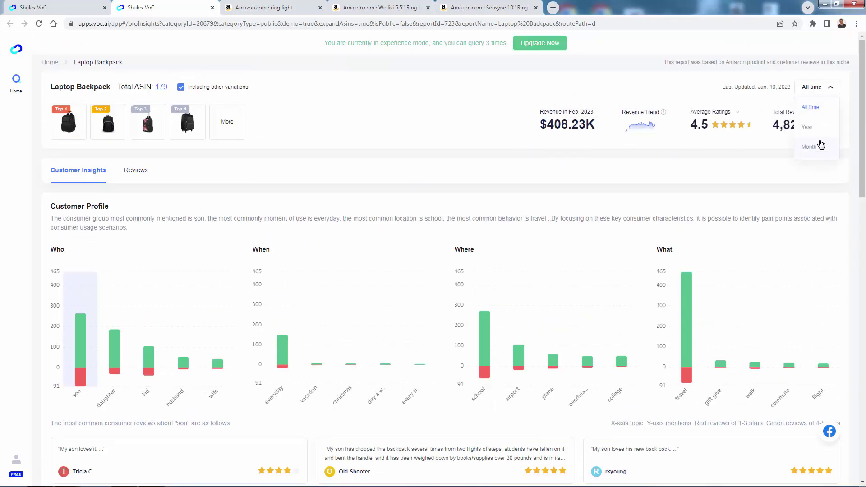
click(476, 108)
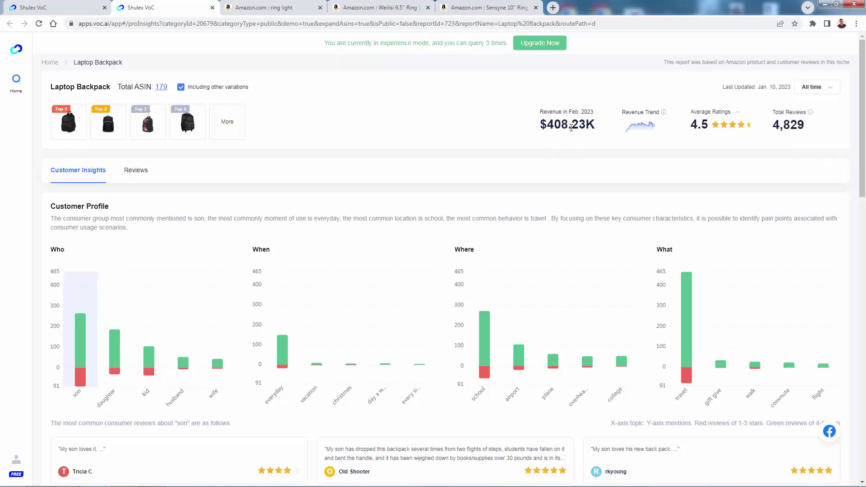
mouse_move(570, 127)
drag(537, 123, 603, 130)
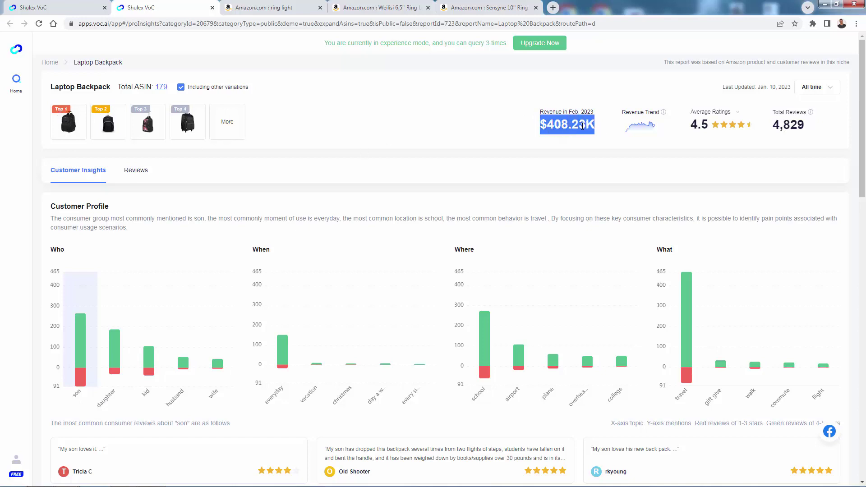
click(582, 126)
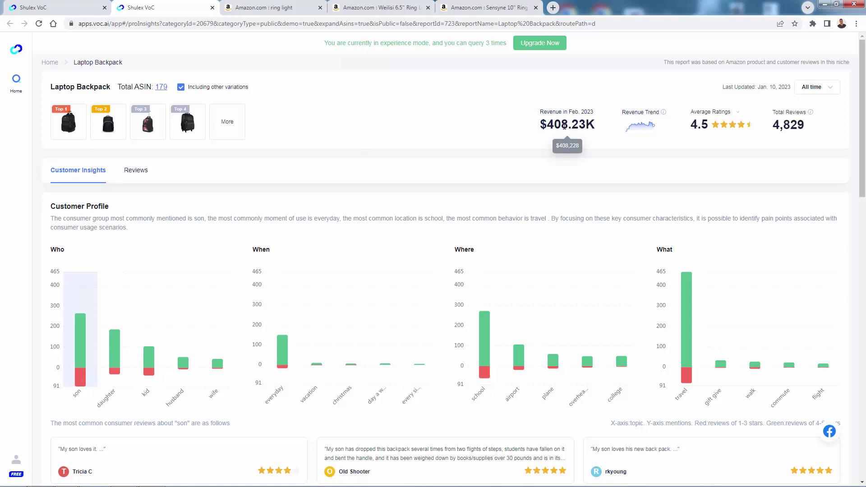
mouse_move(630, 132)
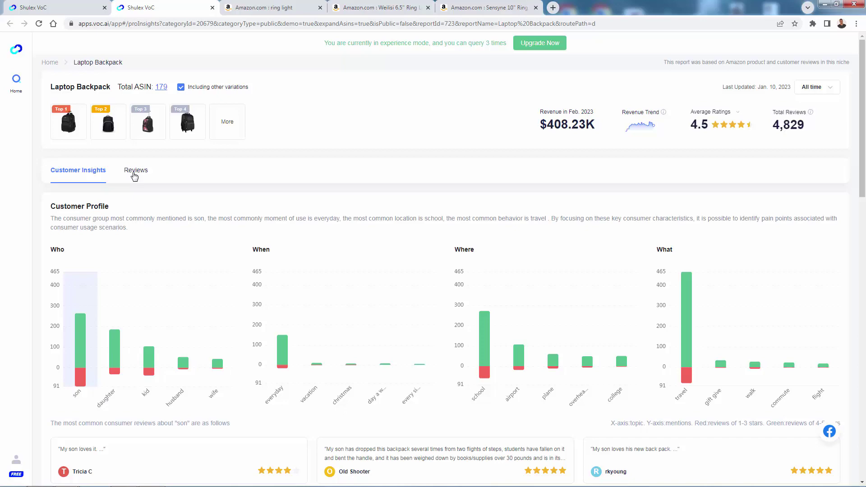
scroll(270, 174, down, 2)
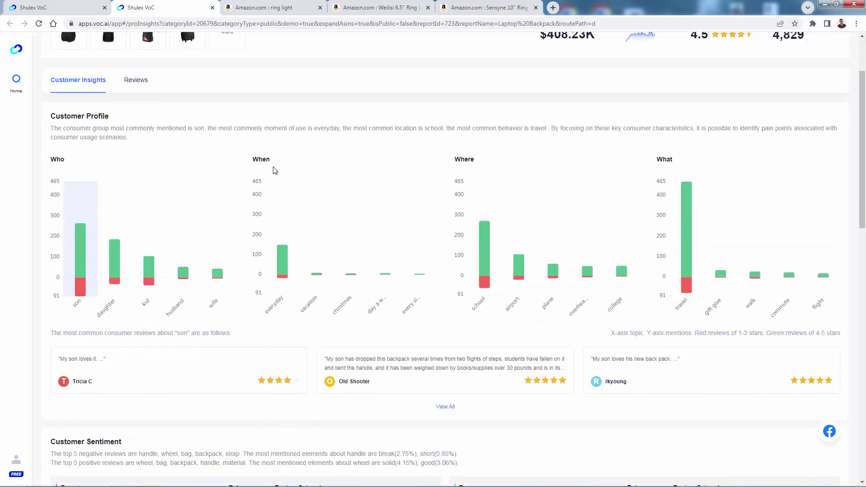
mouse_move(72, 271)
mouse_move(82, 294)
mouse_move(185, 252)
mouse_move(682, 214)
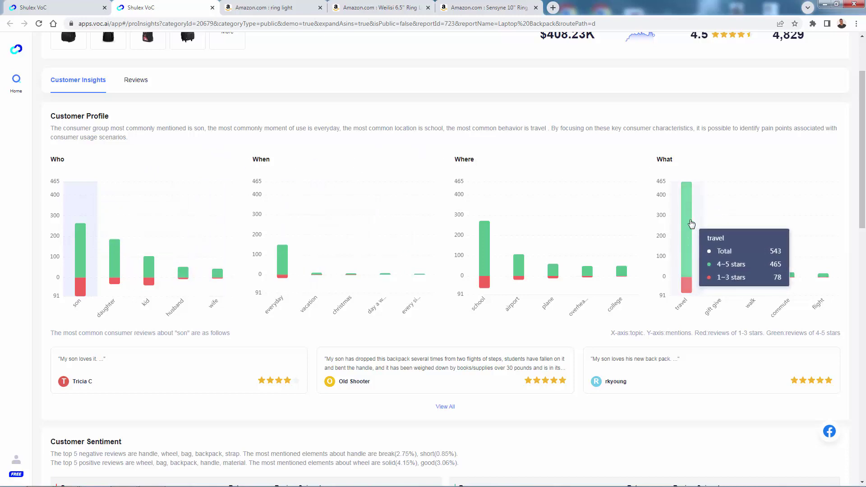
mouse_move(471, 272)
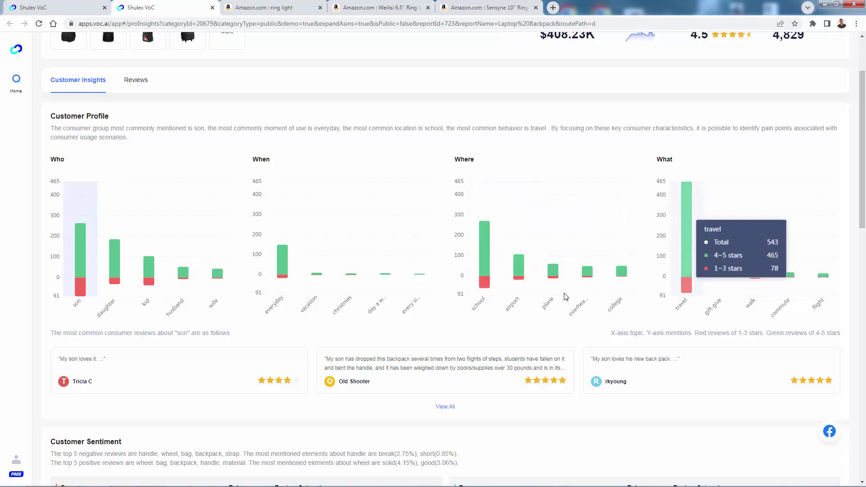
mouse_move(610, 271)
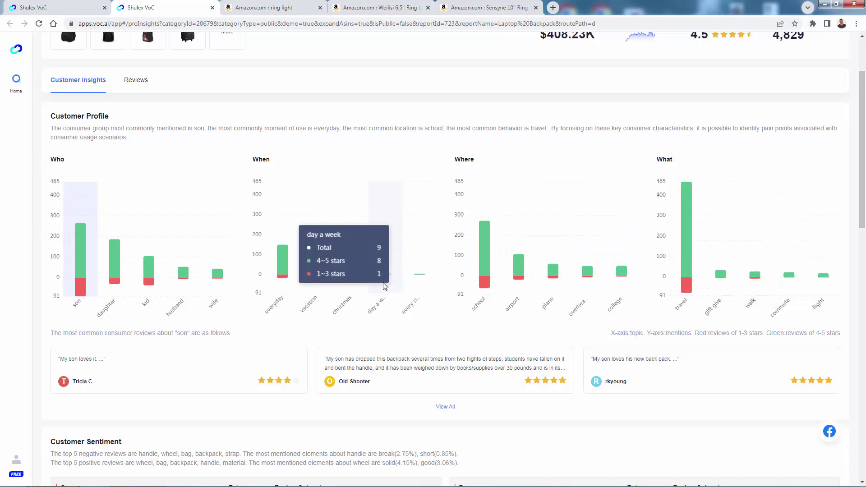
mouse_move(364, 235)
mouse_move(229, 258)
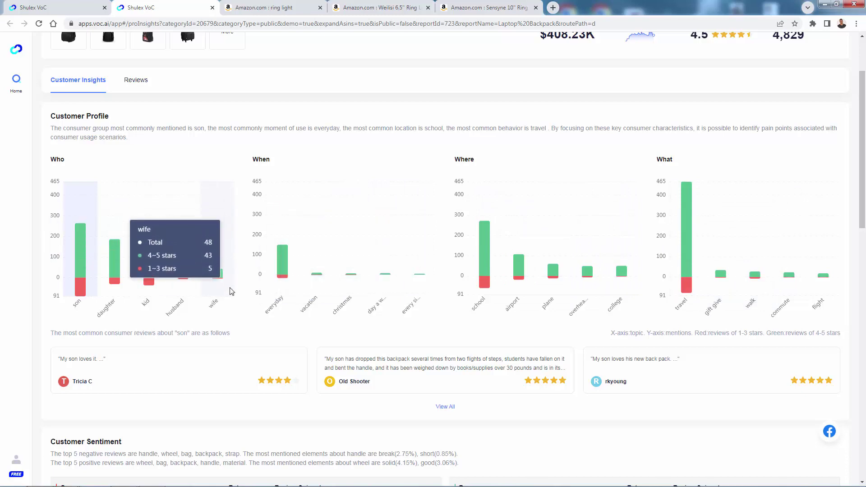
mouse_move(273, 255)
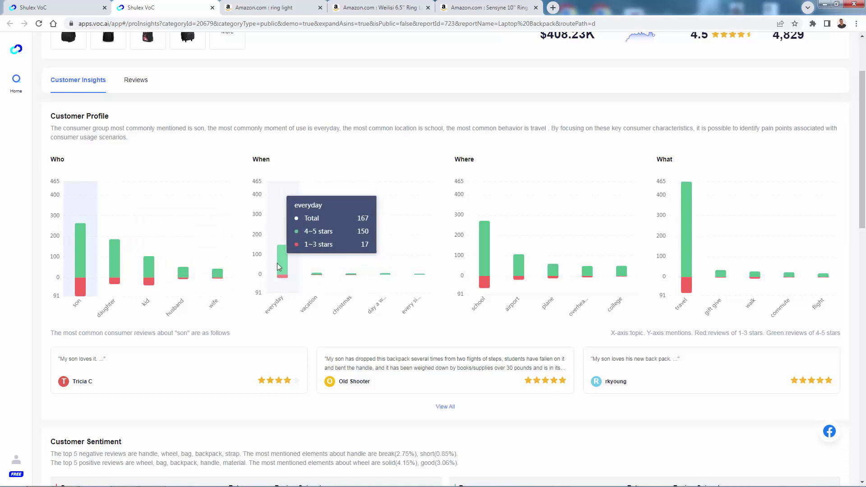
mouse_move(193, 234)
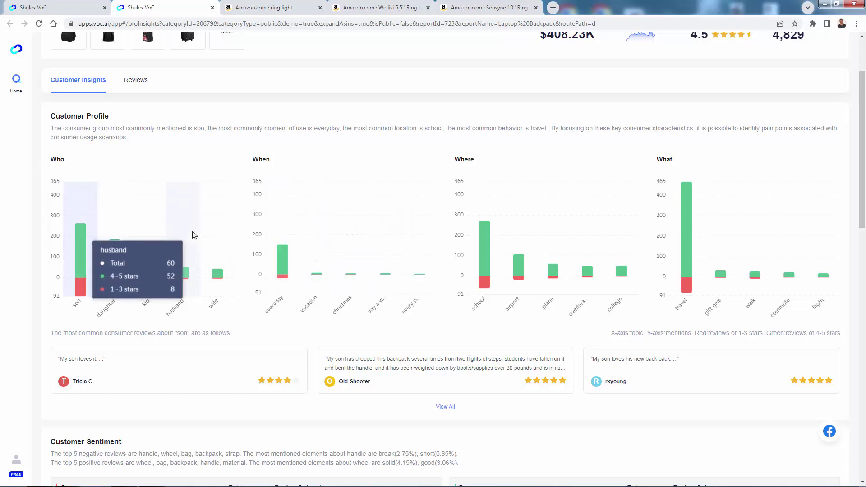
scroll(181, 217, up, 2)
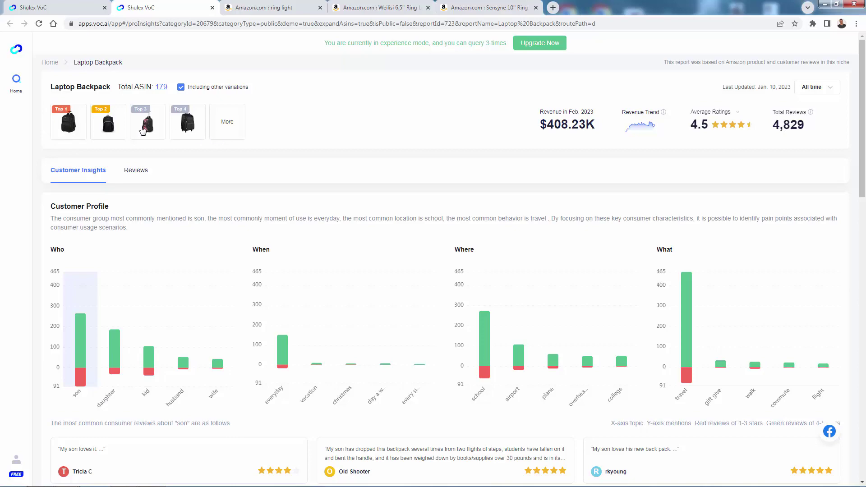
scroll(136, 282, down, 3)
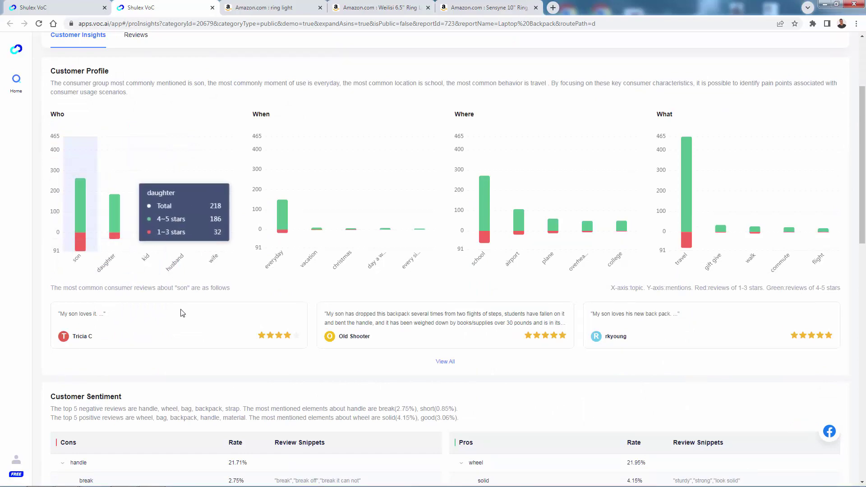
scroll(246, 308, down, 1)
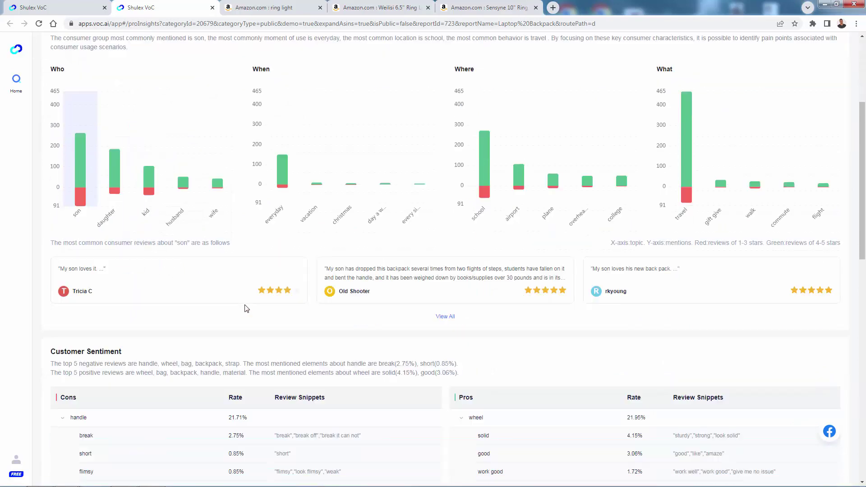
scroll(246, 308, down, 1)
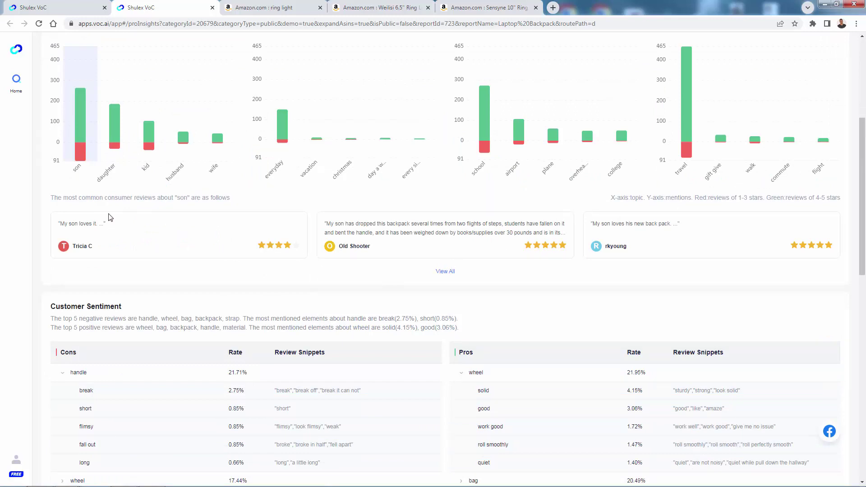
- Filter the daughter-mention reviews to 1 star (8 results), then return to the Customer Insights tab
click(120, 136)
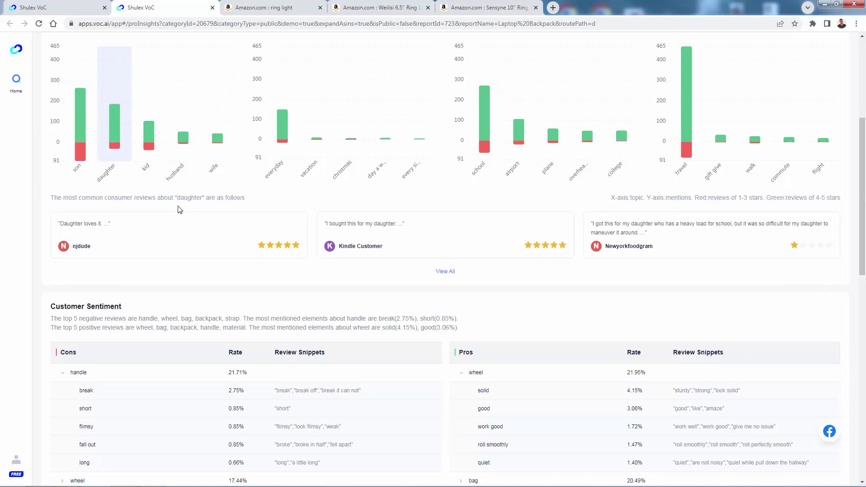
scroll(178, 210, up, 2)
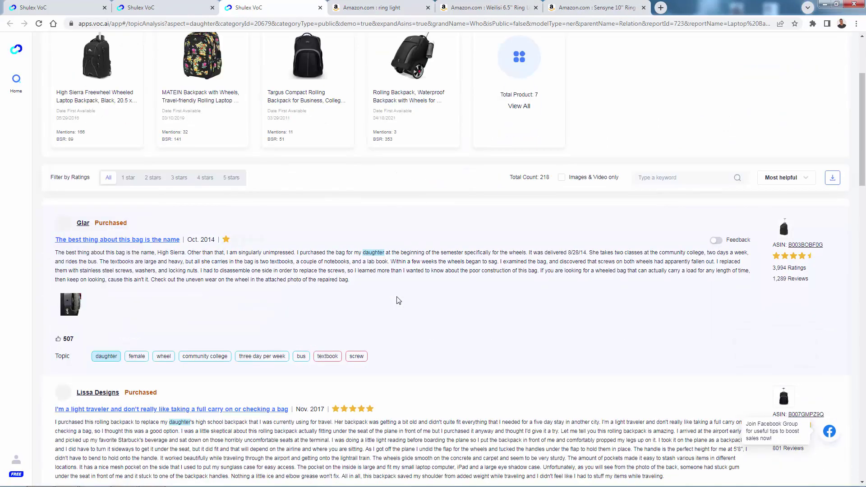
click(128, 181)
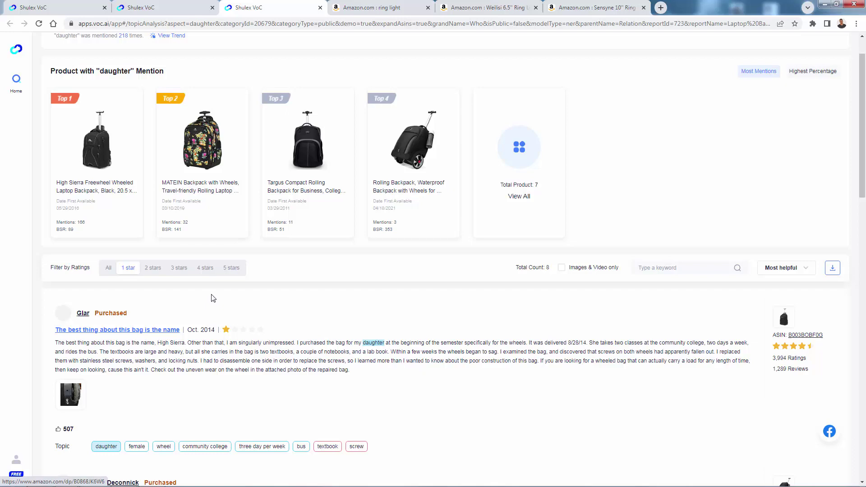
scroll(213, 298, down, 5)
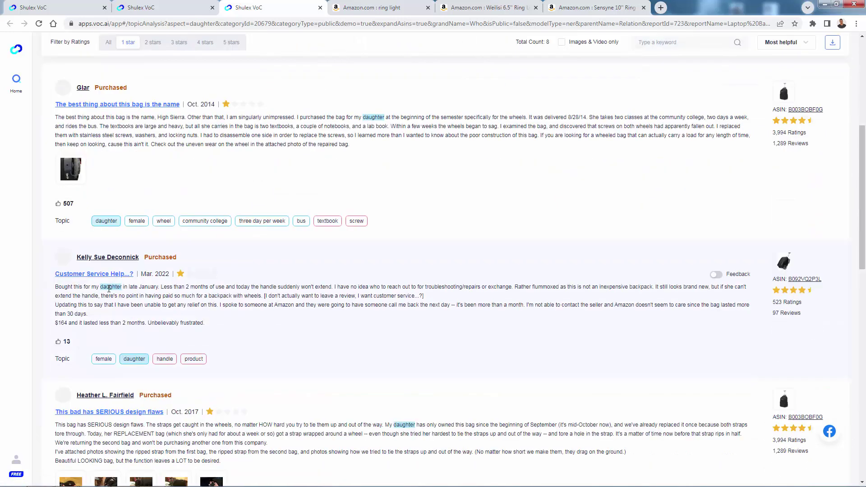
click(140, 5)
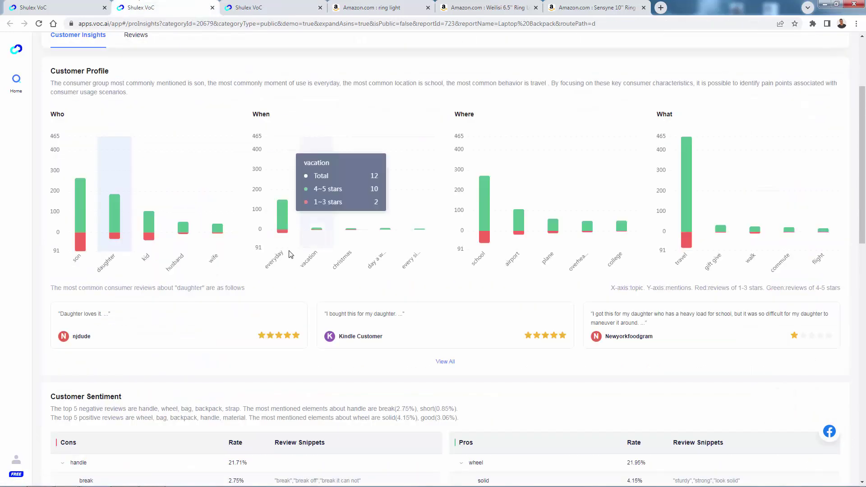
- Show the most common school reviews from the 'school' bar in the Where chart
click(491, 238)
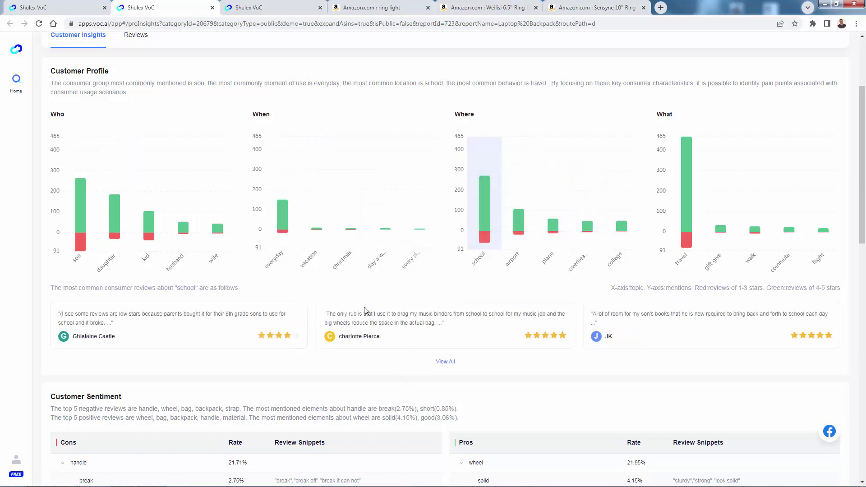
scroll(192, 311, down, 2)
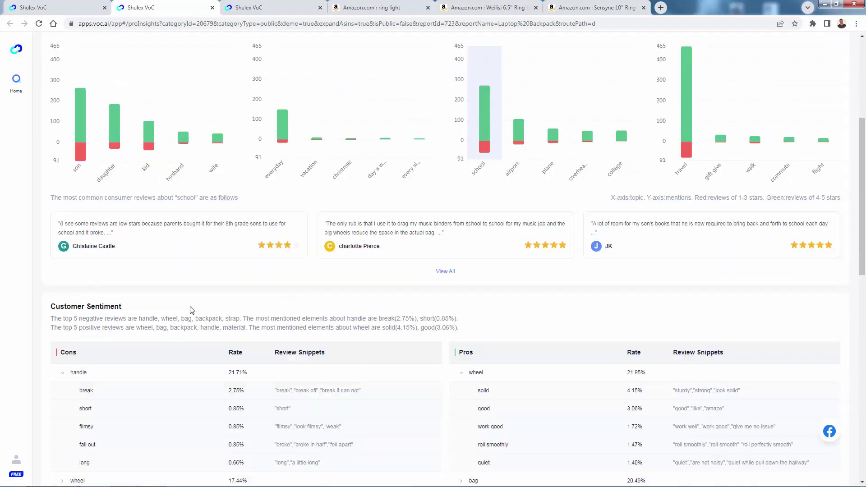
scroll(190, 304, up, 2)
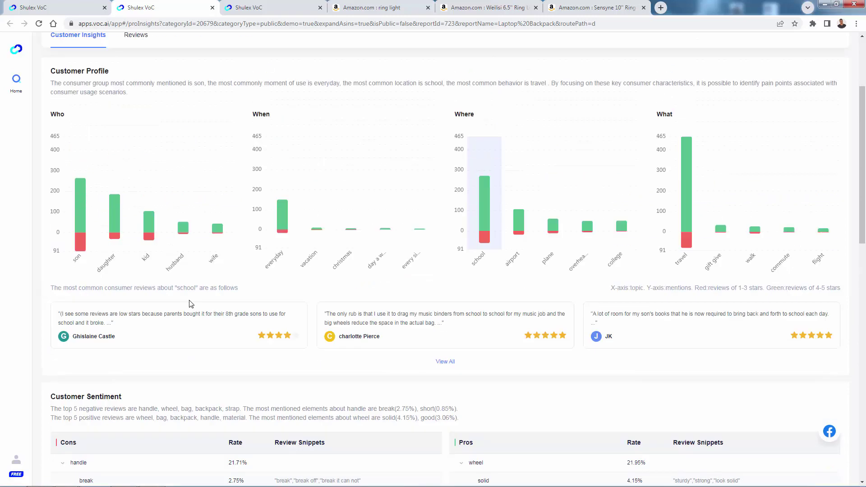
scroll(327, 252, down, 3)
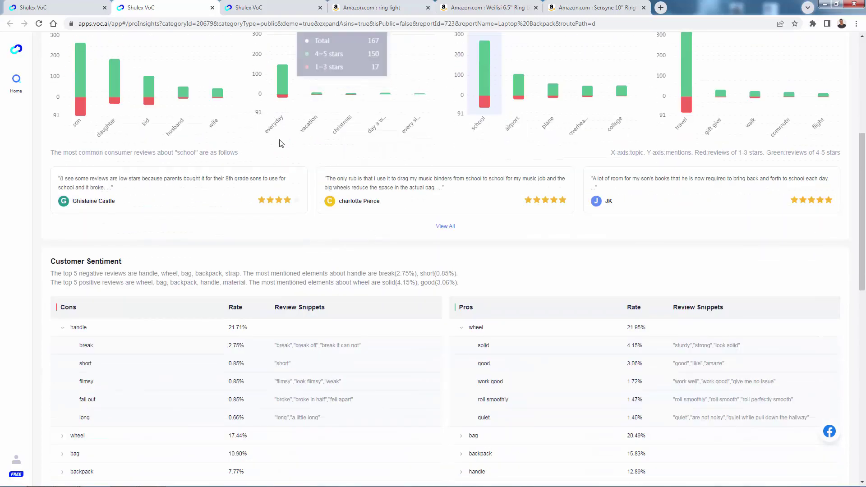
scroll(280, 144, down, 3)
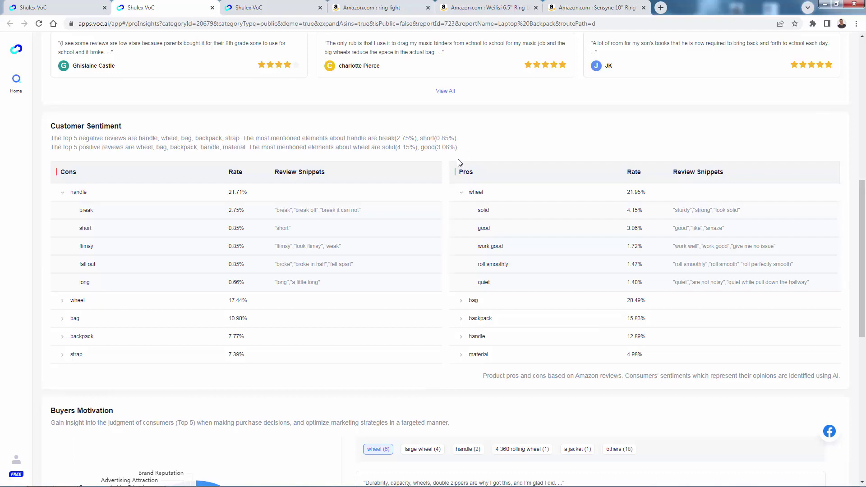
- Scroll through Customer Sentiment to Buyers Motivation, where Product Description drives 87% (61)
scroll(458, 162, up, 9)
scroll(215, 221, down, 5)
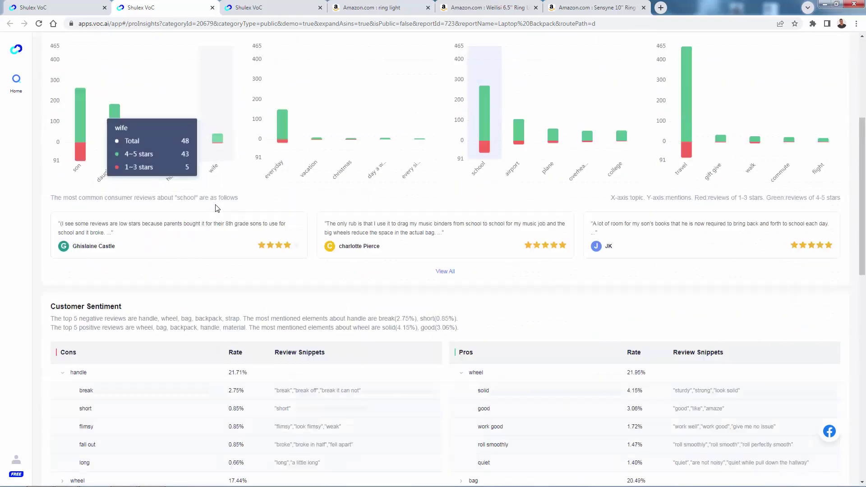
scroll(216, 208, down, 4)
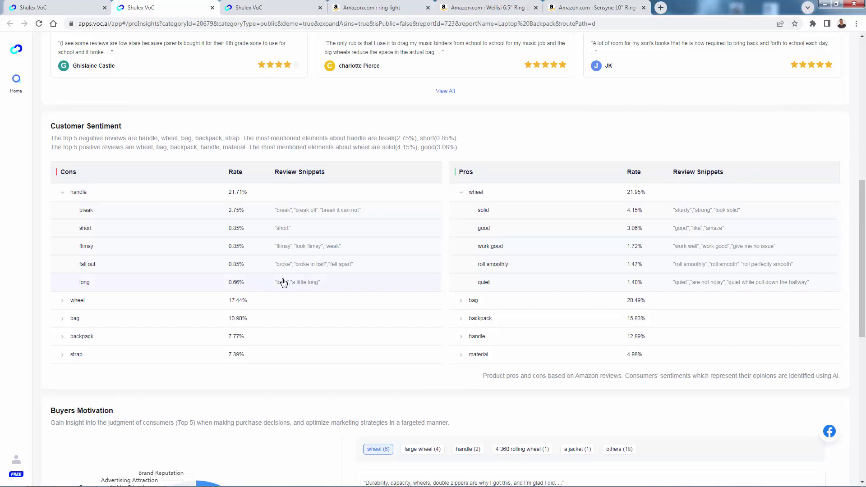
scroll(316, 283, down, 4)
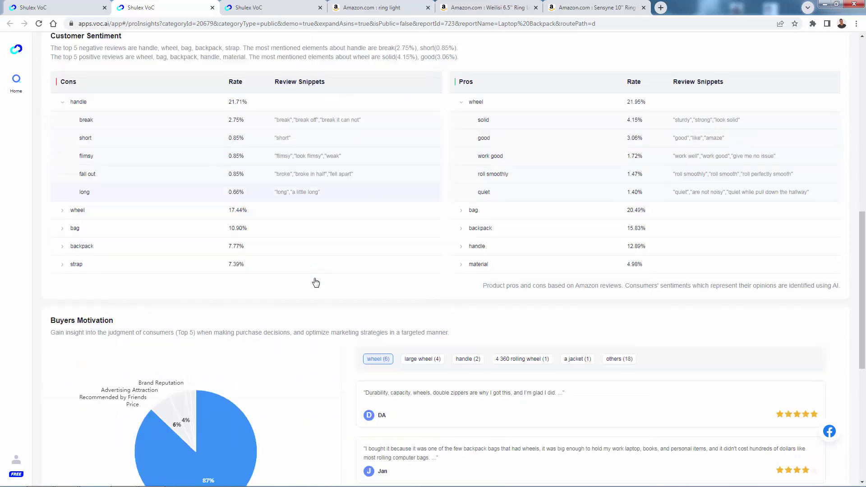
scroll(316, 283, down, 1)
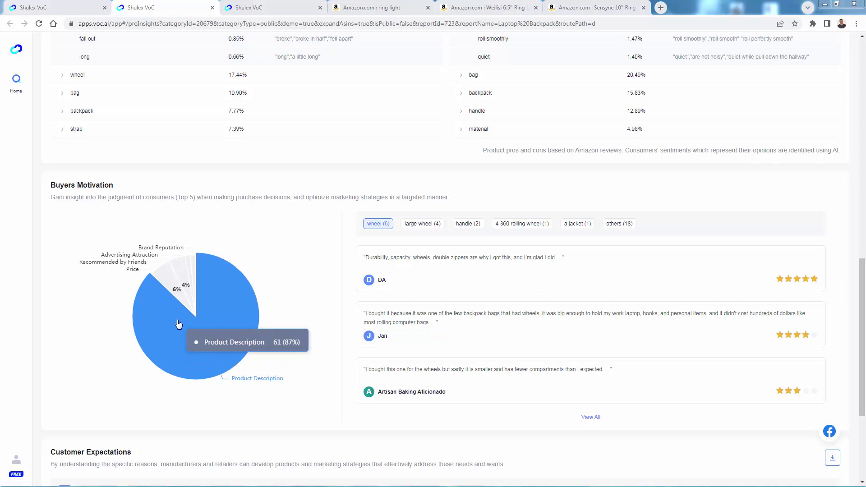
mouse_move(173, 285)
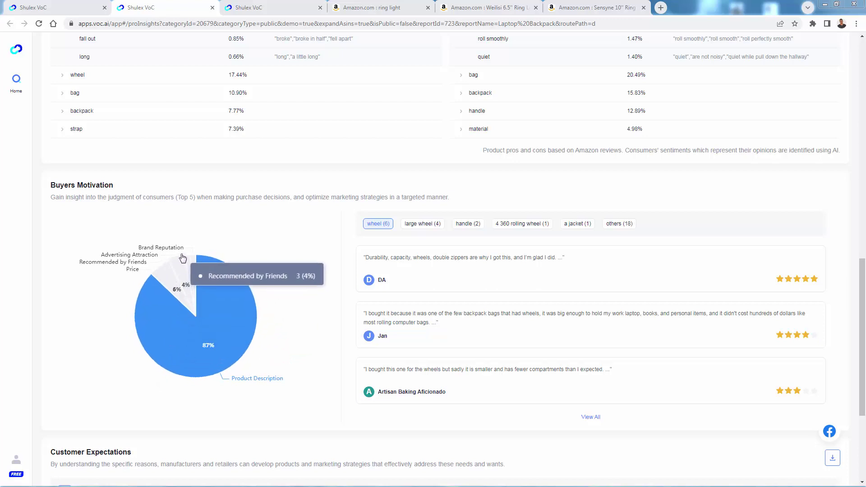
mouse_move(199, 306)
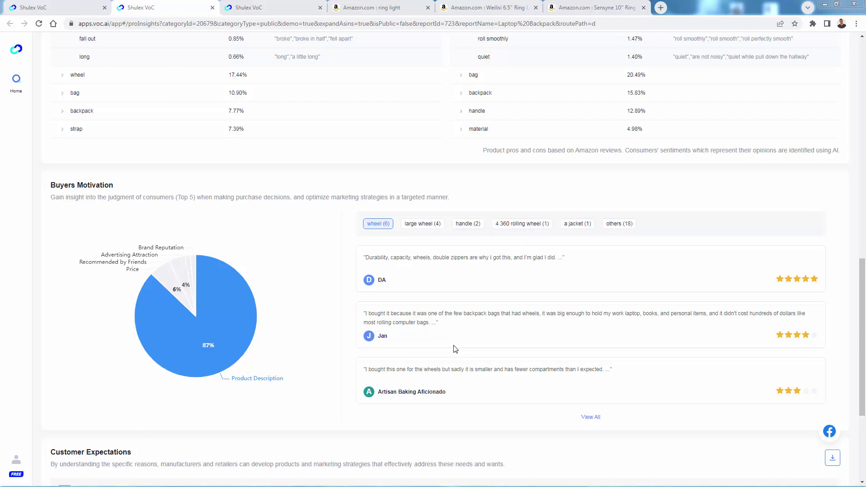
scroll(455, 349, up, 15)
scroll(413, 317, up, 1)
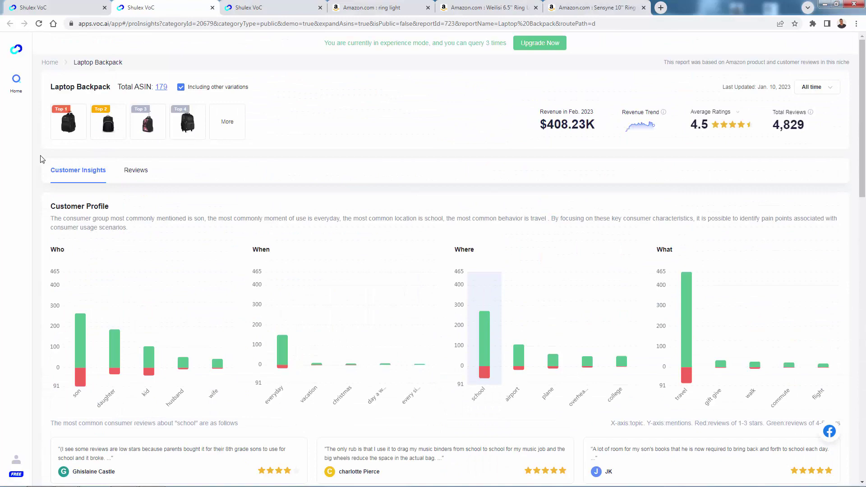
scroll(207, 273, down, 10)
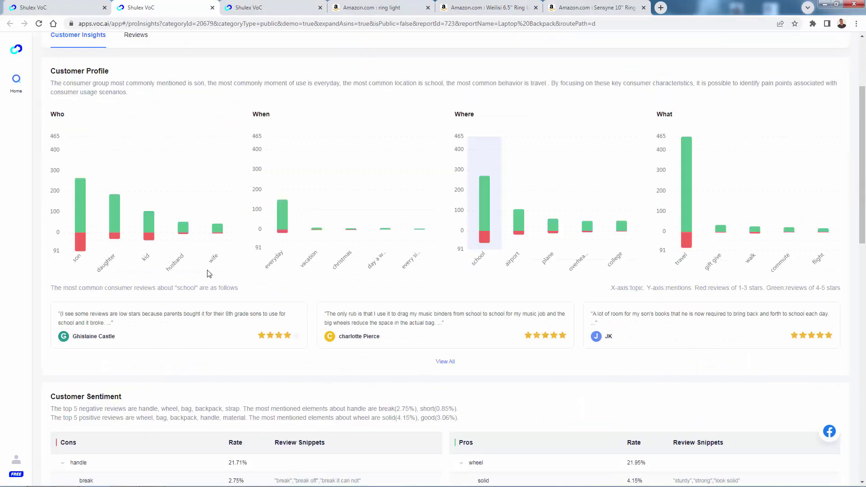
scroll(209, 278, down, 4)
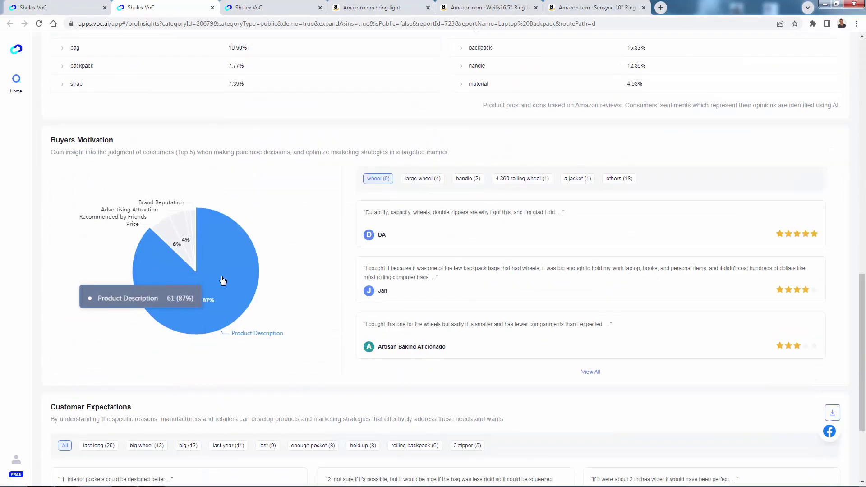
click(171, 240)
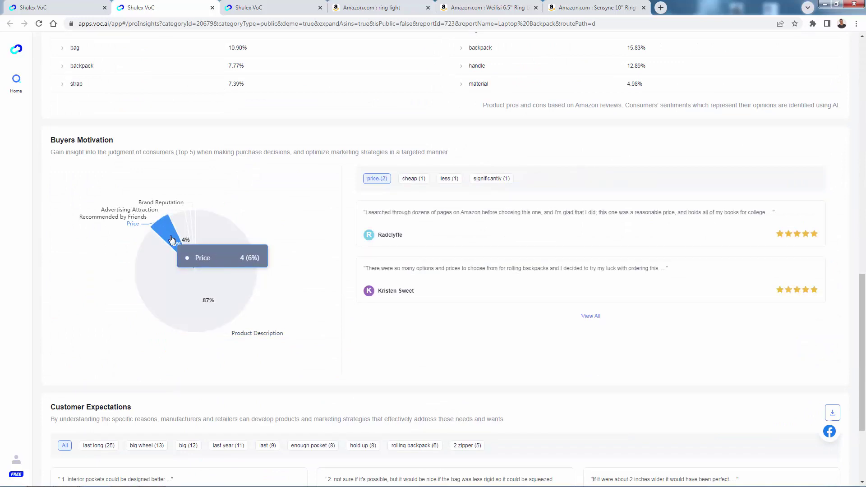
click(183, 301)
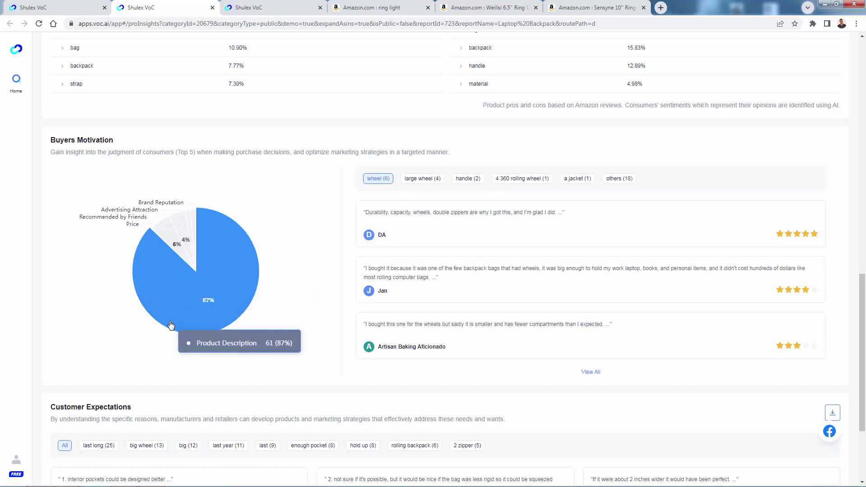
scroll(175, 386, down, 3)
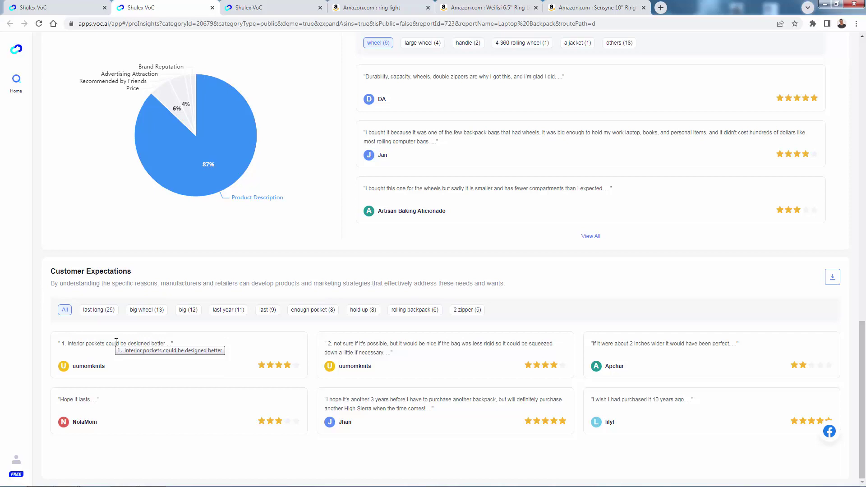
- Filter Customer Expectations reviews by the 'big wheel (13)' tag, then scroll back to the header
scroll(116, 342, up, 3)
scroll(116, 348, down, 3)
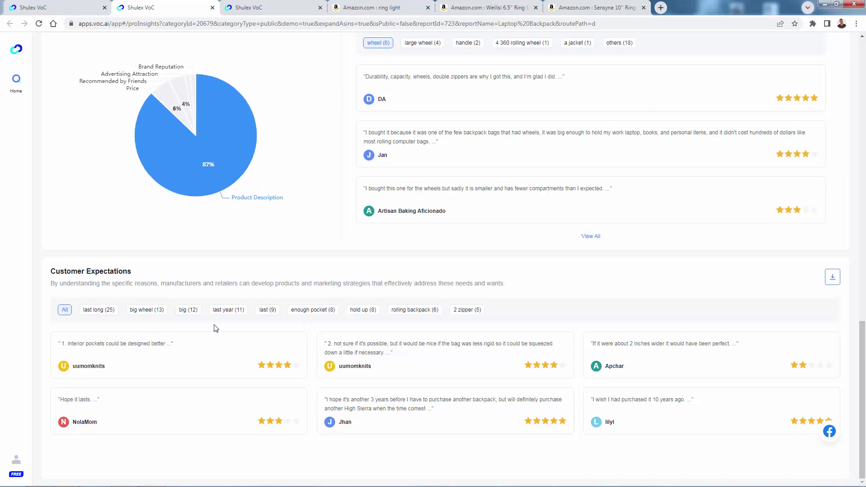
click(147, 315)
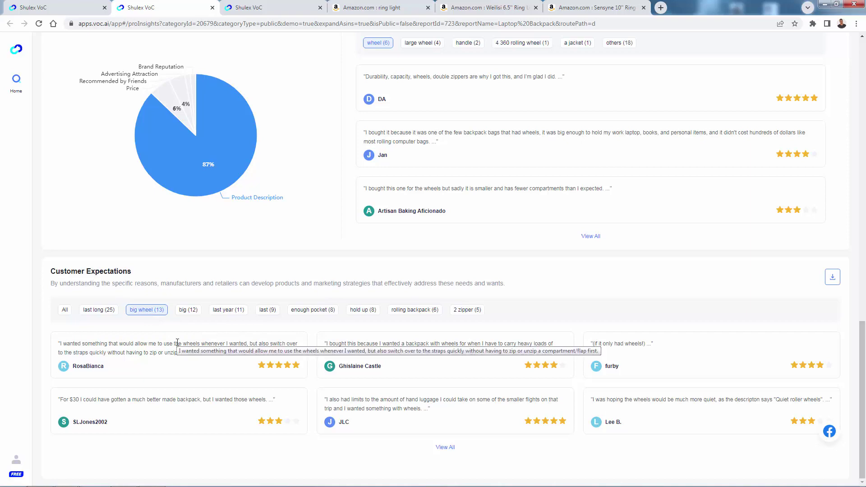
scroll(176, 419, up, 2)
scroll(175, 418, up, 14)
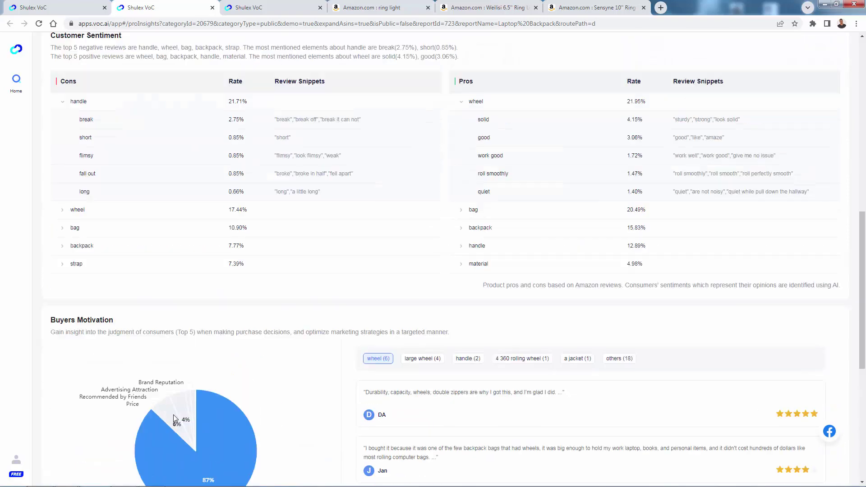
scroll(176, 418, up, 2)
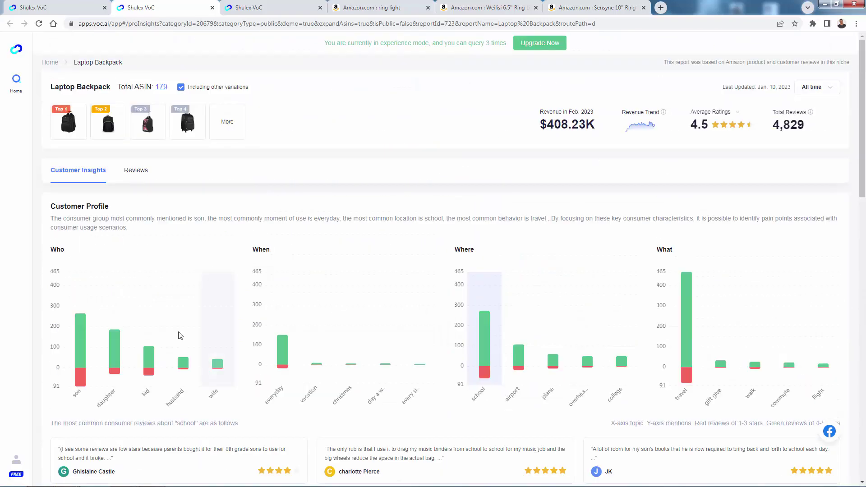
- Open the Reviews tab and sort the reviews by most recent
click(132, 170)
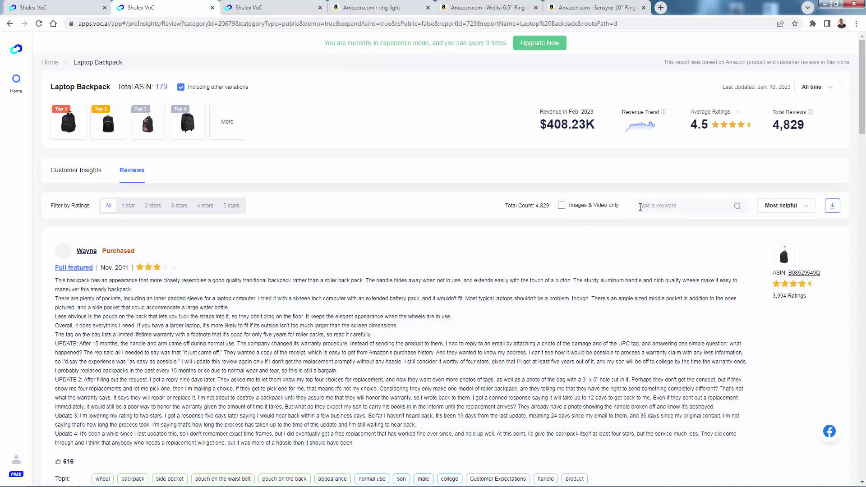
click(768, 208)
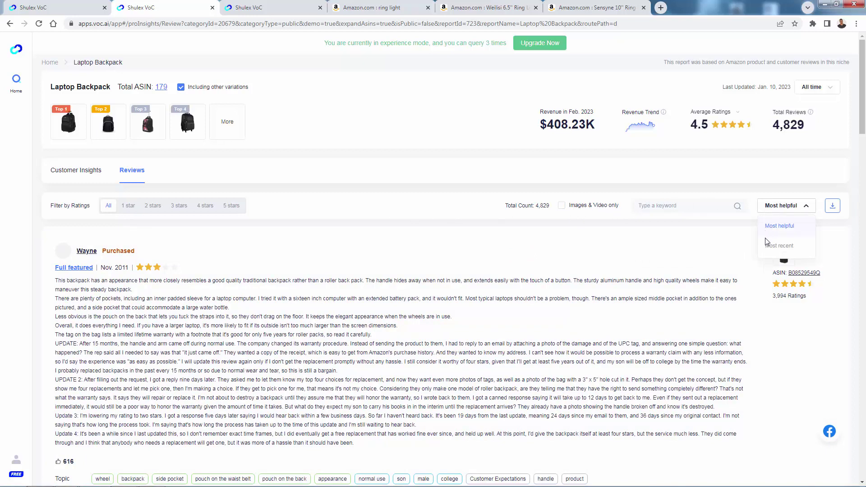
click(767, 250)
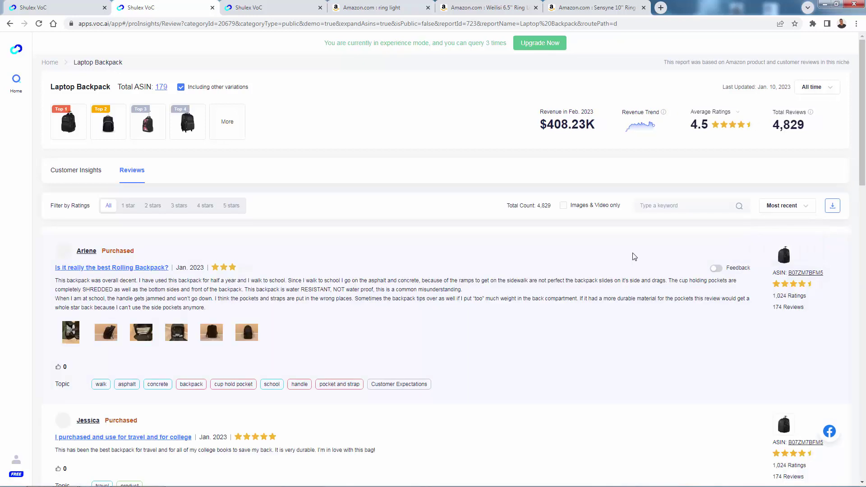
scroll(465, 307, down, 2)
scroll(465, 310, down, 3)
scroll(603, 257, up, 5)
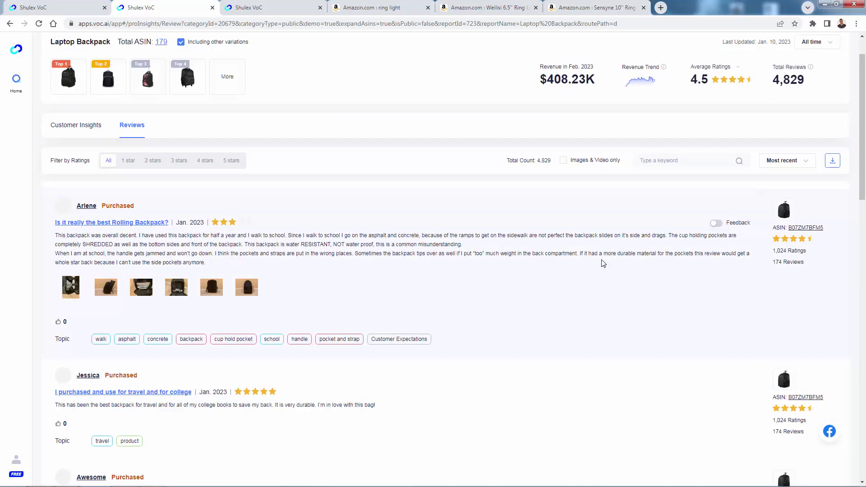
- Enable Images & Video only, view a review photo, then disable it to list all 4,829
click(569, 166)
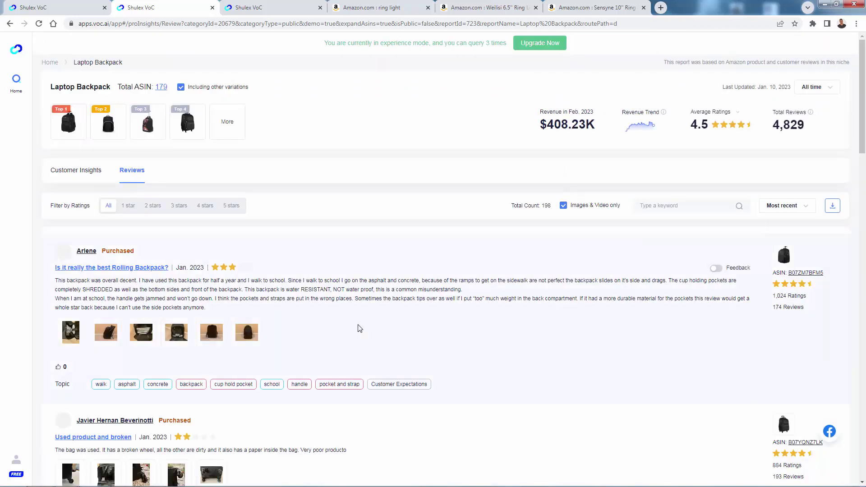
scroll(291, 363, down, 5)
scroll(295, 384, down, 10)
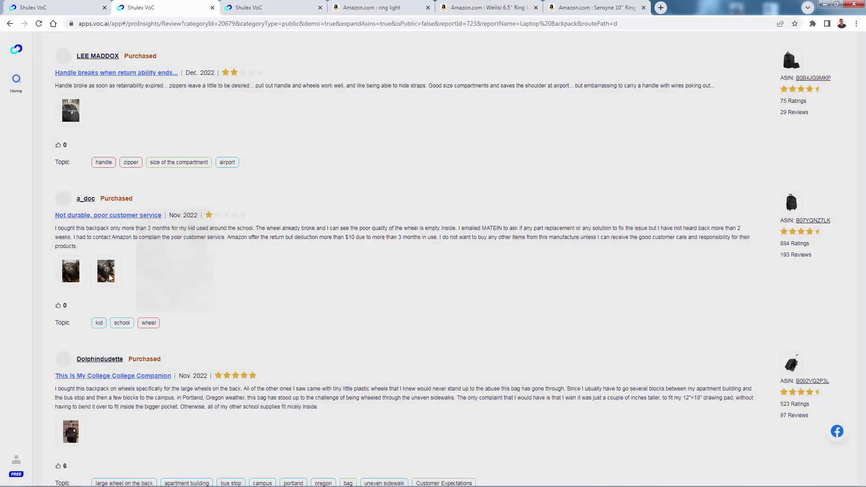
click(109, 277)
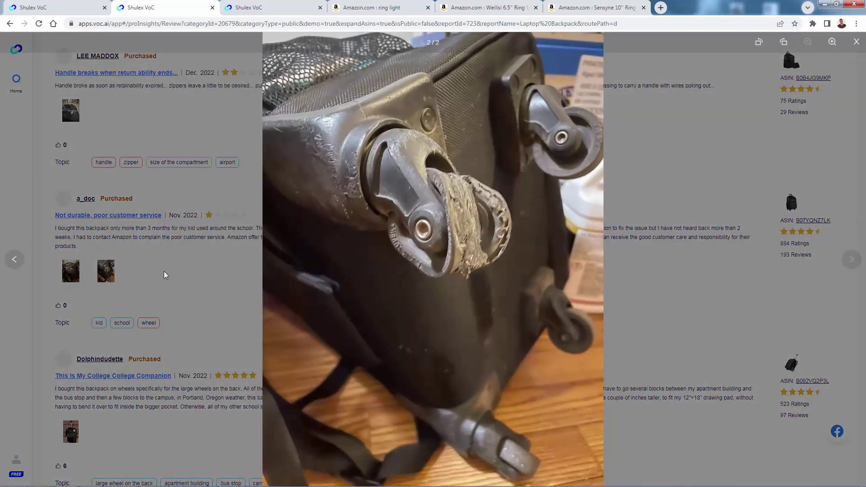
click(188, 301)
scroll(176, 295, up, 11)
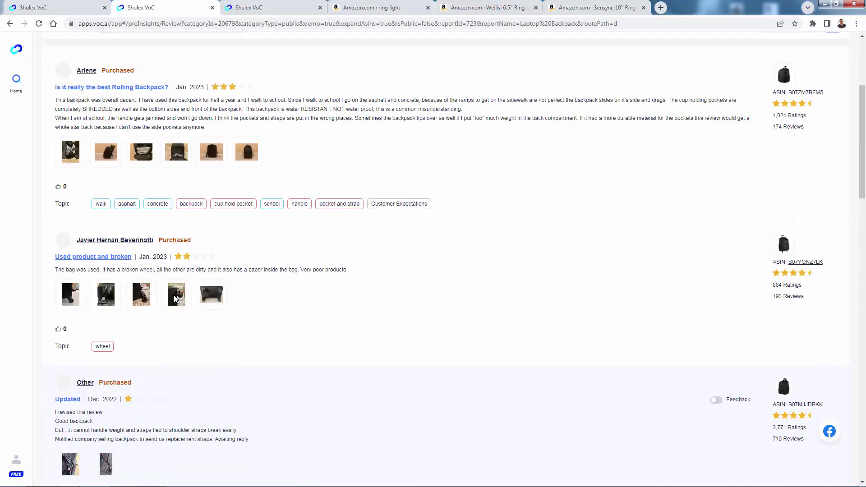
scroll(174, 295, up, 4)
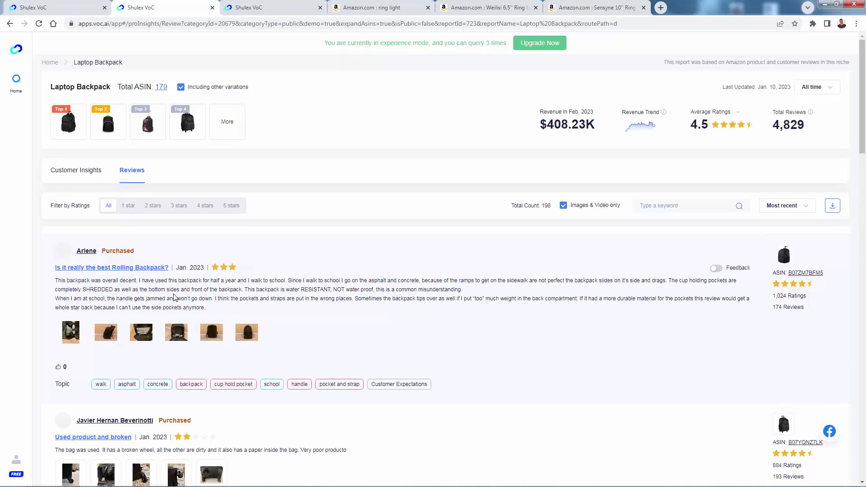
click(563, 206)
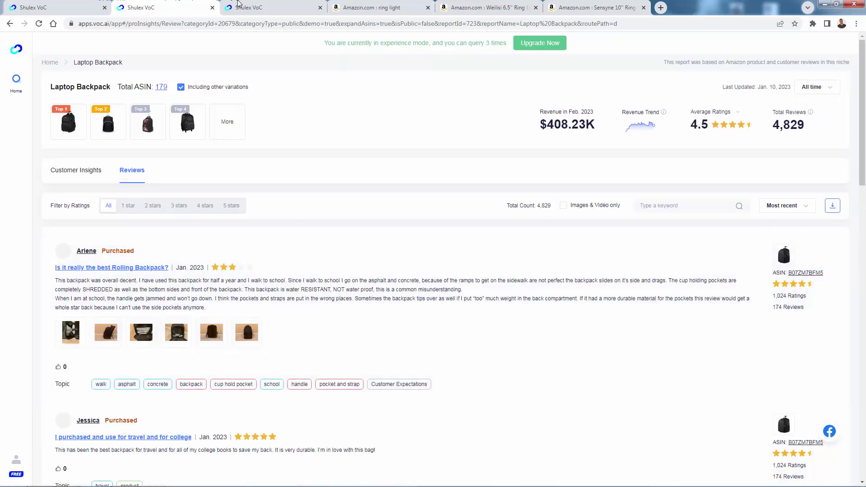
- On the home page, enter 'Ring Light' in BSR Keywords, browse the categories, and close without searching
click(86, 7)
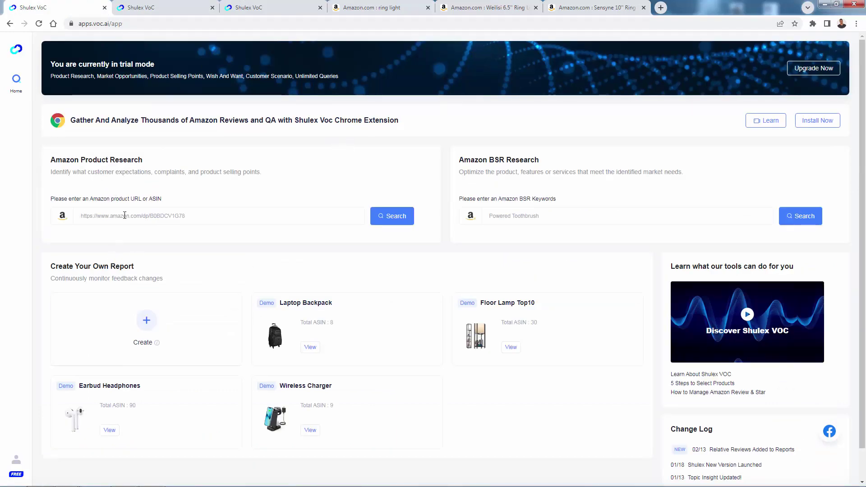
drag(501, 200, 537, 200)
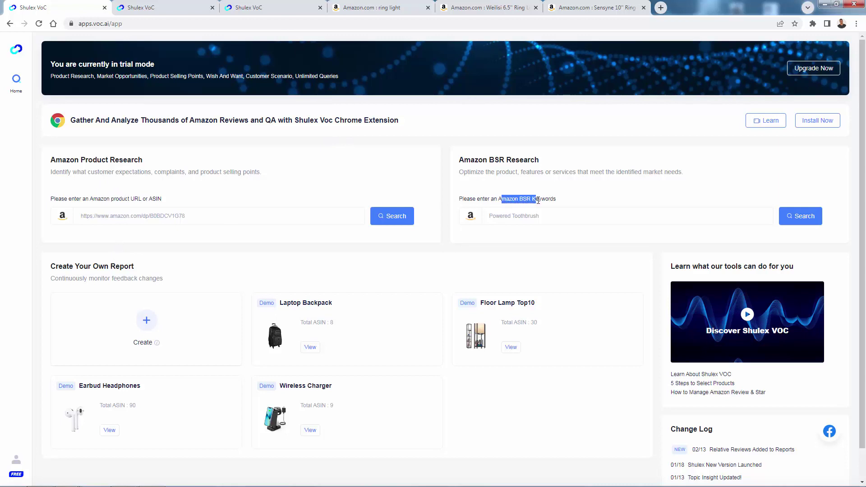
click(556, 192)
click(499, 217)
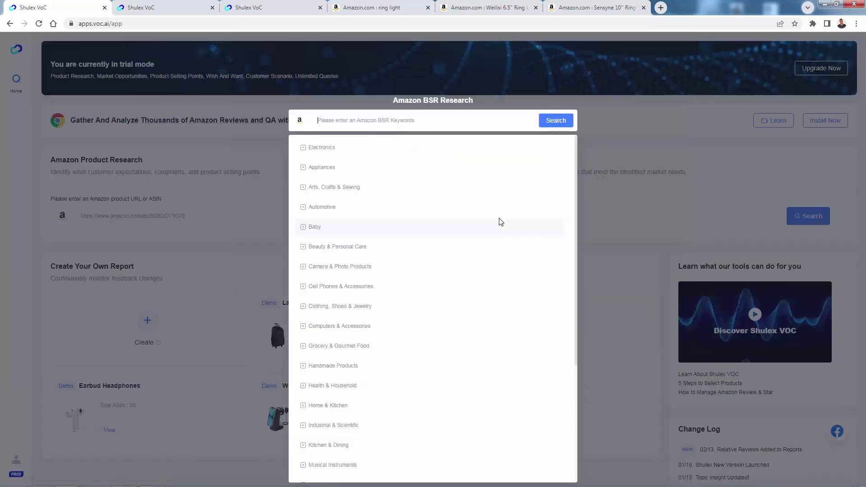
text(R)
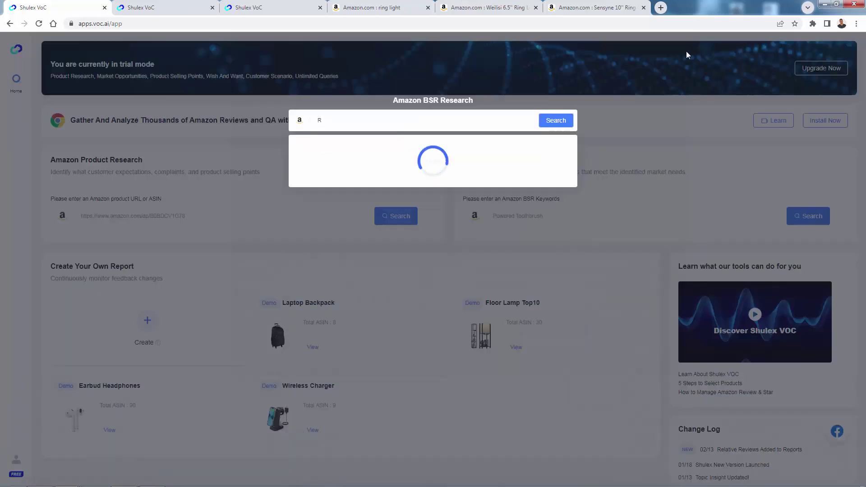
text(ing L)
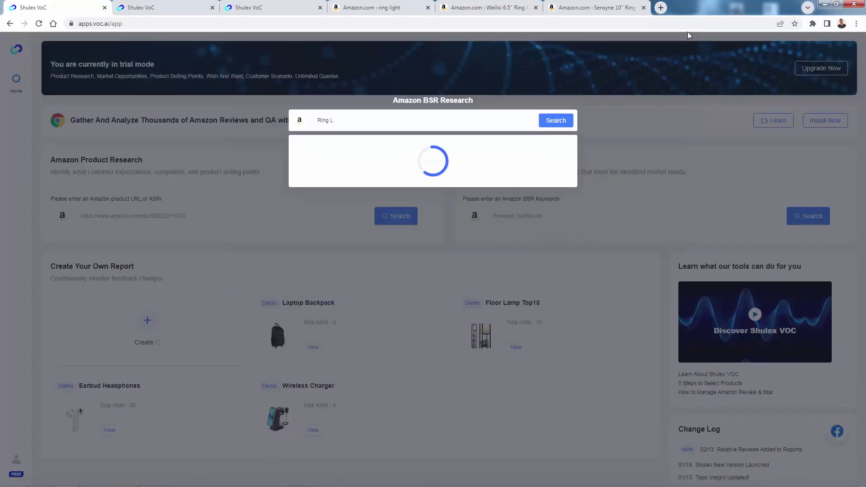
text(ight)
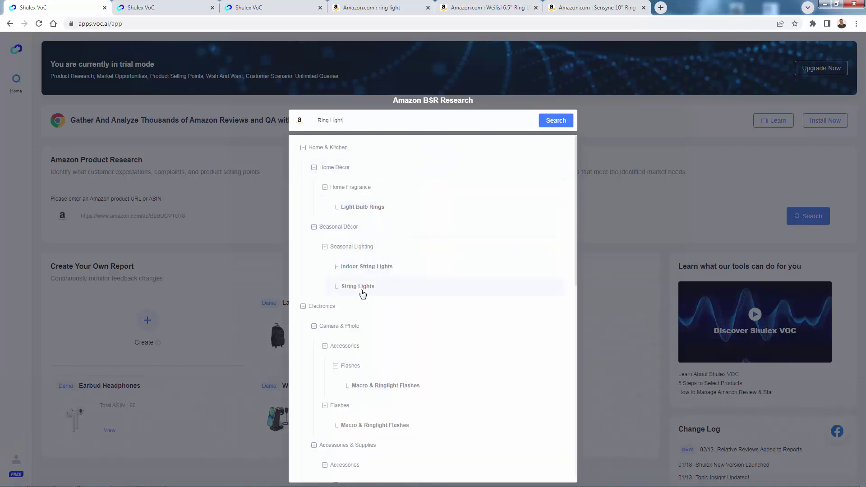
scroll(361, 302, down, 3)
scroll(363, 304, down, 4)
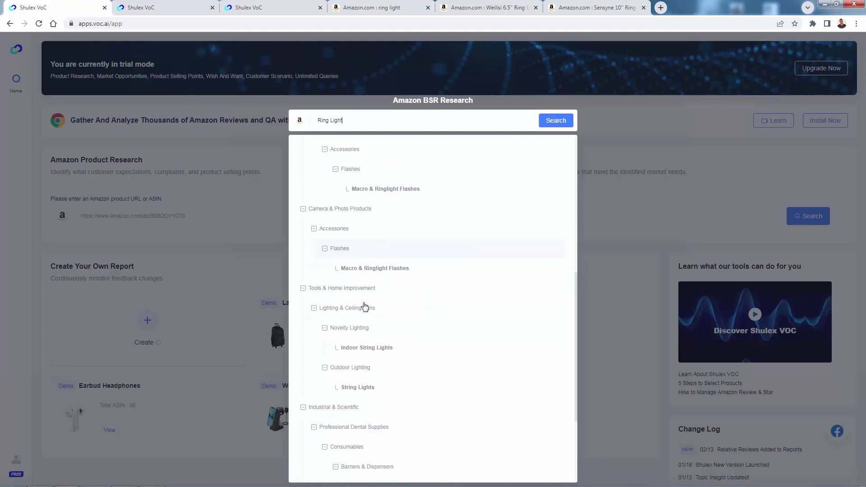
scroll(366, 306, up, 2)
scroll(366, 303, down, 5)
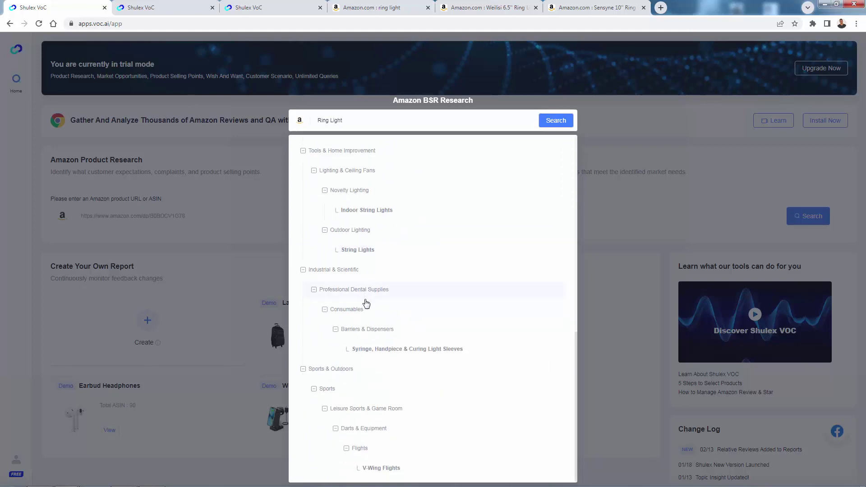
click(251, 155)
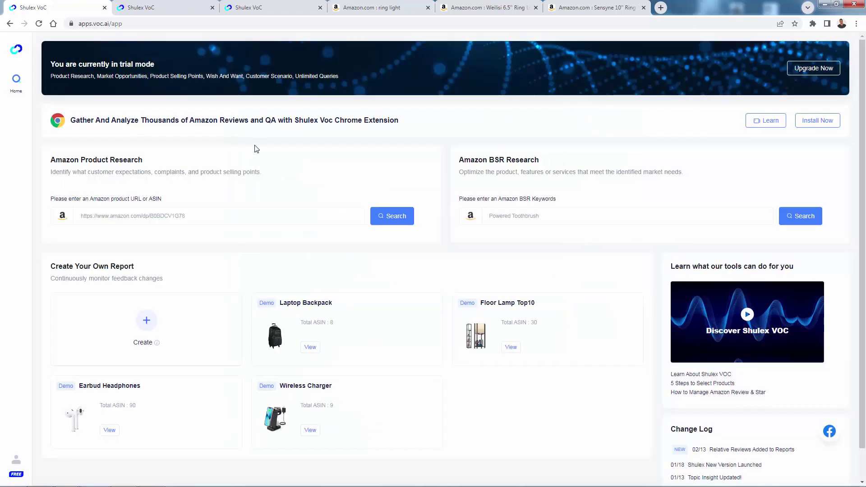
- Look over the ring light Amazon tabs and Laptop Backpack reviews, then return home
click(449, 6)
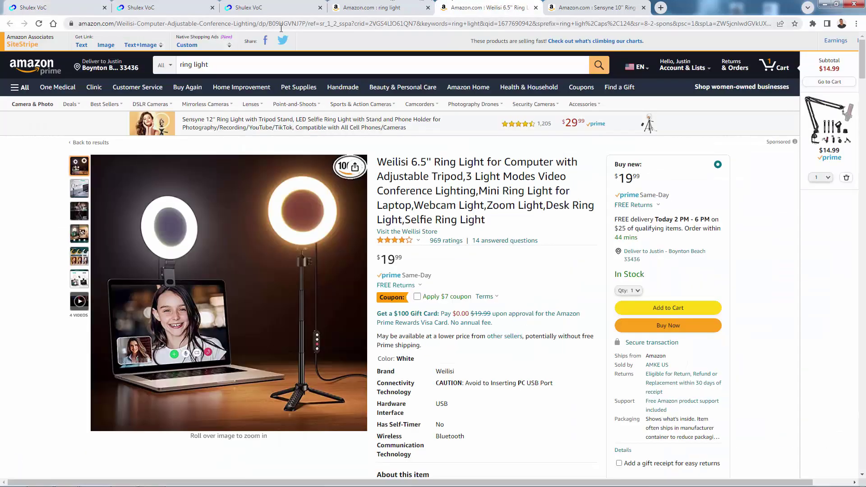
click(358, 5)
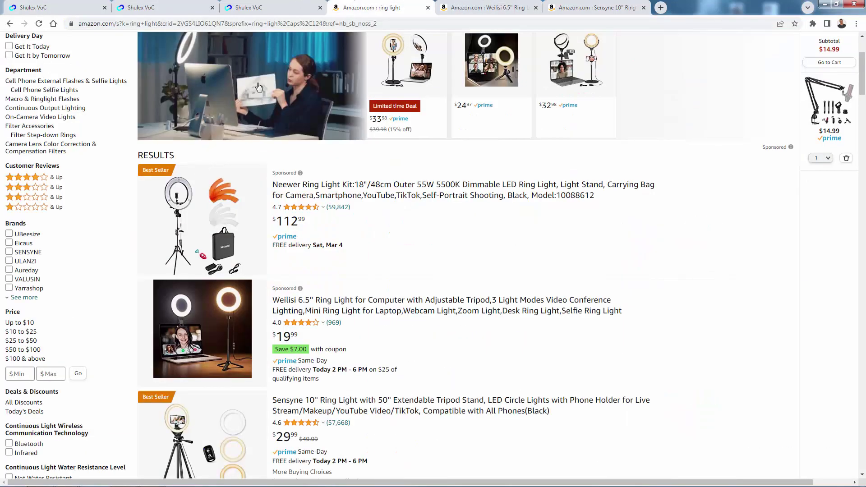
click(300, 4)
click(192, 5)
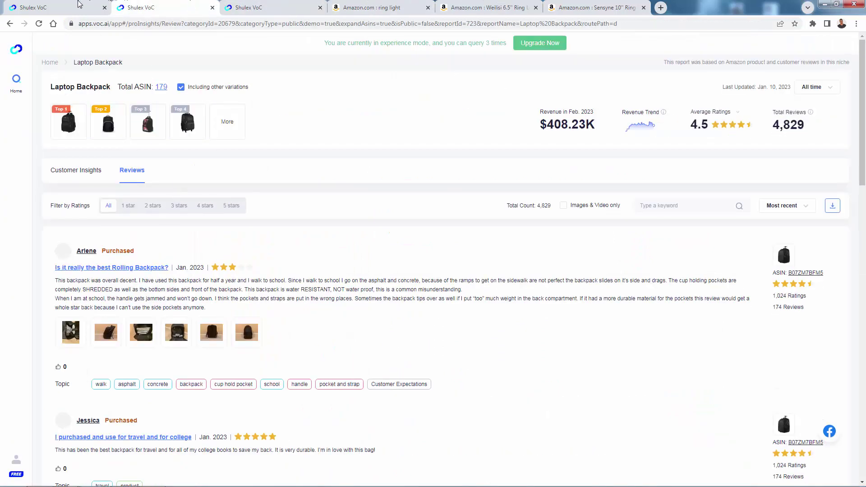
click(79, 4)
- Paste the Weilisi ring light URL into Amazon Product Research and create report B09HGVNJ7P
click(156, 216)
key(ctrl+v)
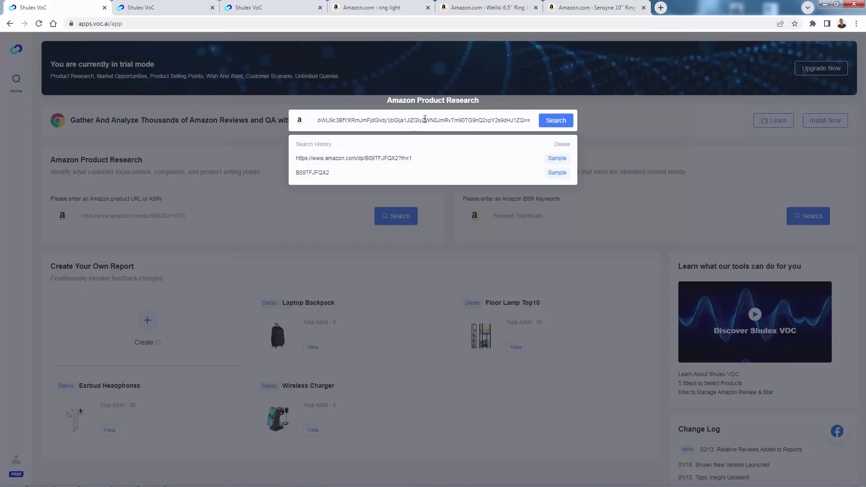
click(552, 124)
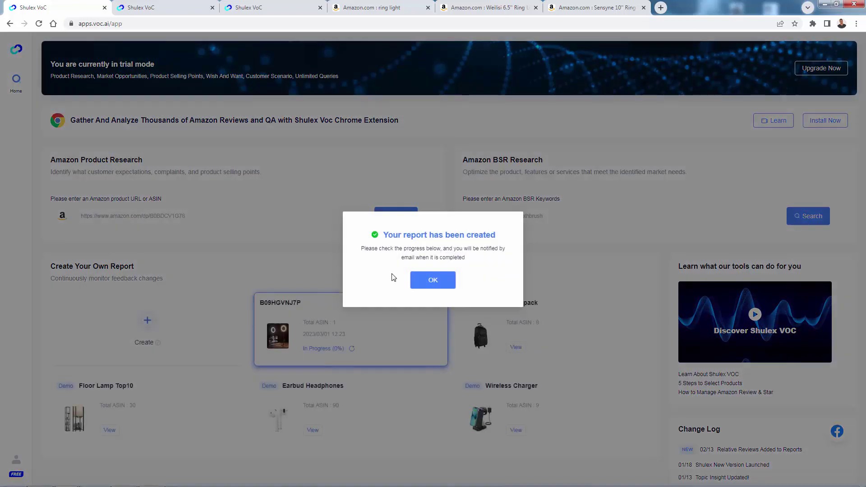
click(425, 281)
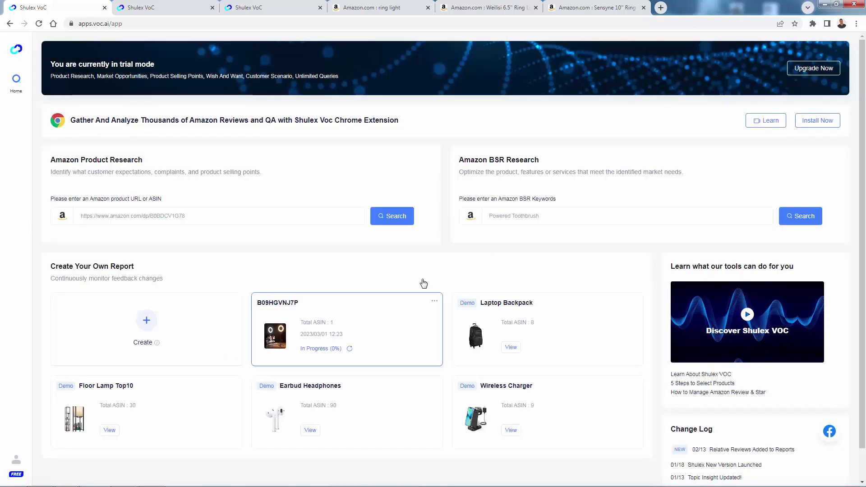
click(511, 3)
click(570, 4)
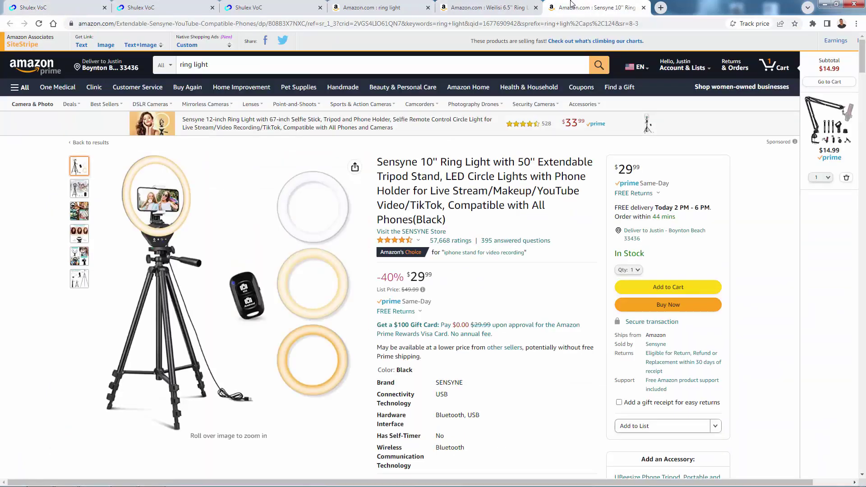
- Copy the Sensyne 10" Ring Light page address and return to the Shulex VOC home page
click(379, 26)
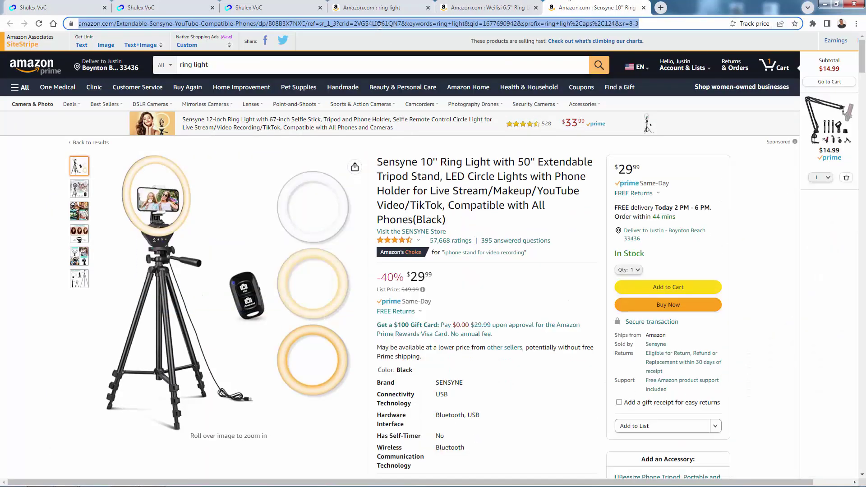
click(381, 6)
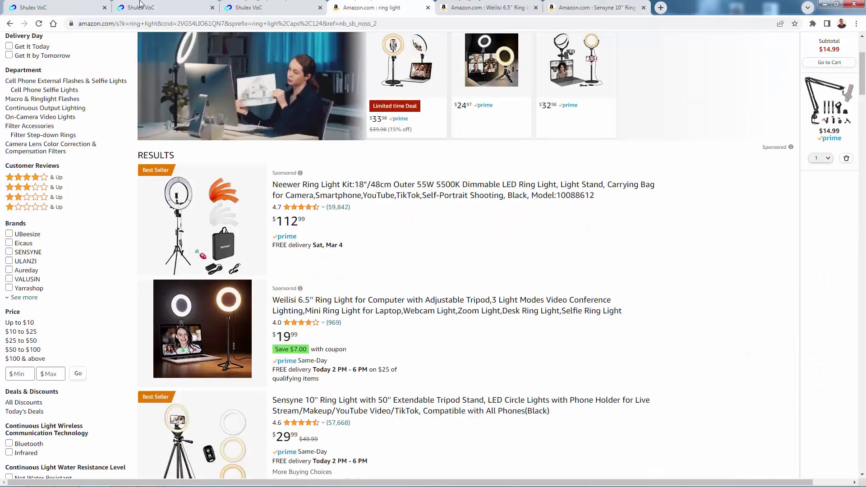
click(60, 5)
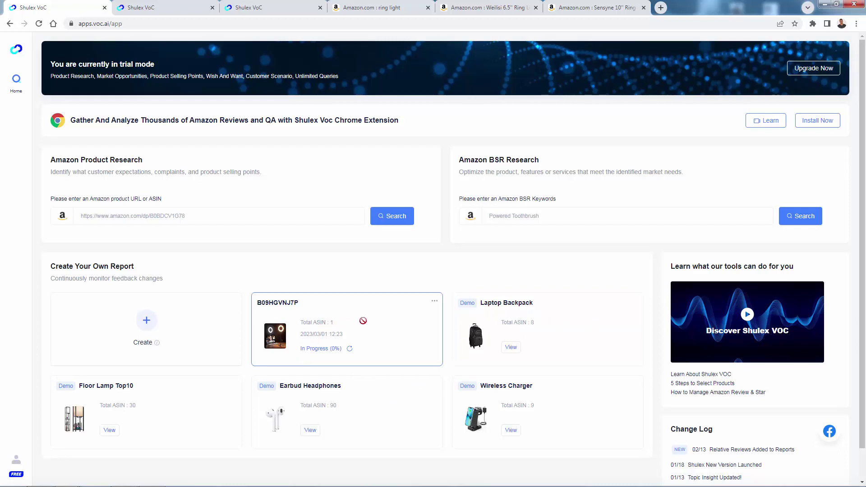
click(465, 8)
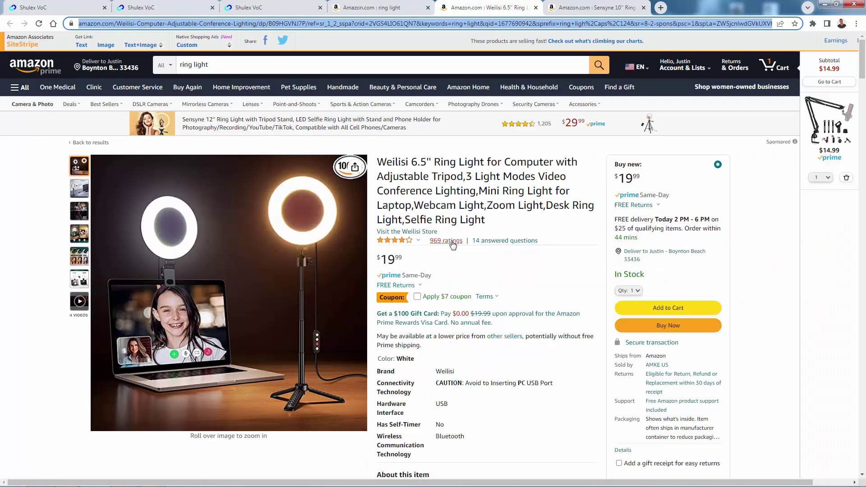
click(591, 7)
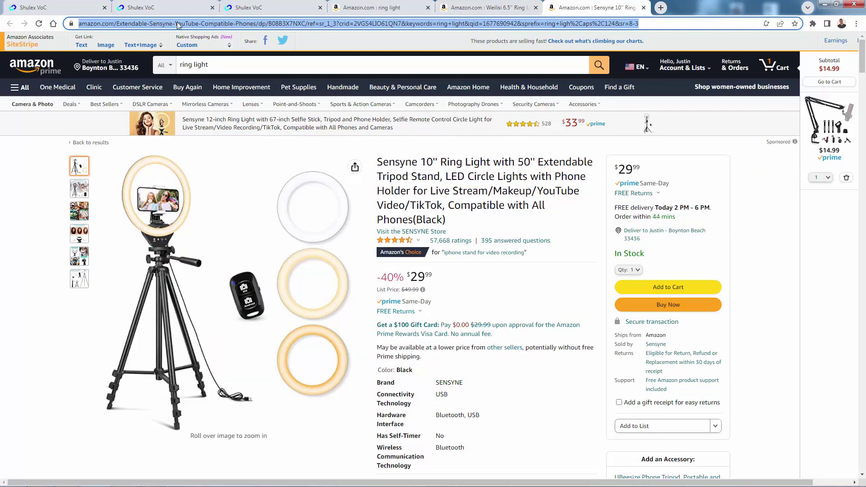
click(74, 5)
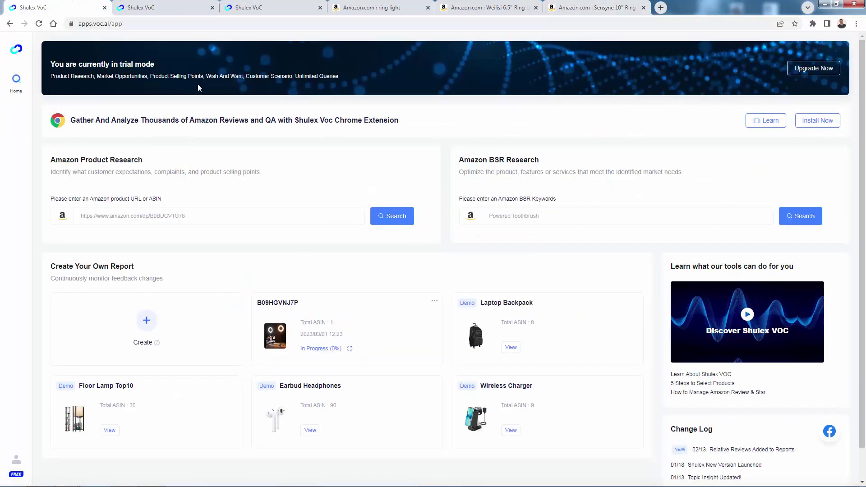
- Paste the Sensyne ring light URL into Amazon Product Research and run the research
click(261, 221)
key(ctrl+v)
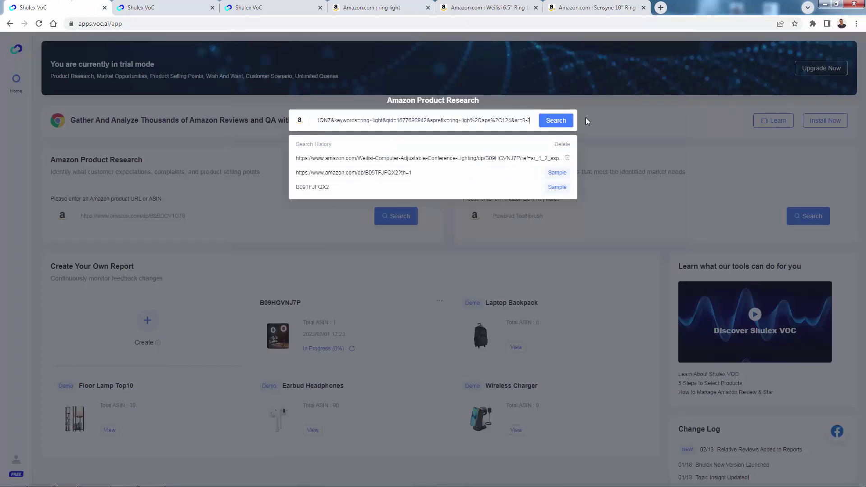
click(558, 120)
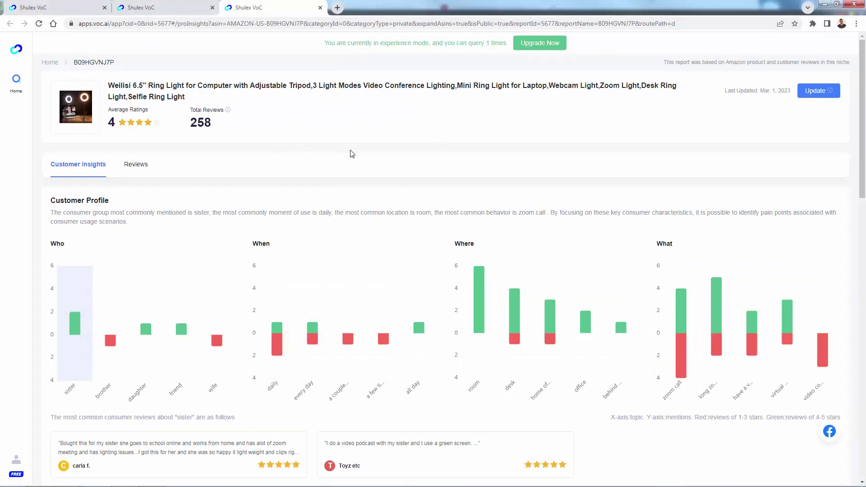
- Check the B09HGVNJ7P review list, then view its Customer Profile charts (sister, zoom call)
scroll(354, 147, down, 1)
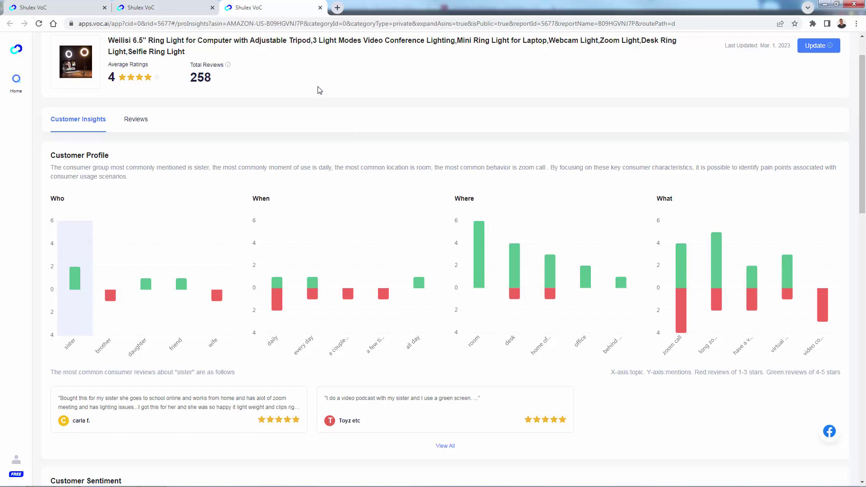
click(133, 120)
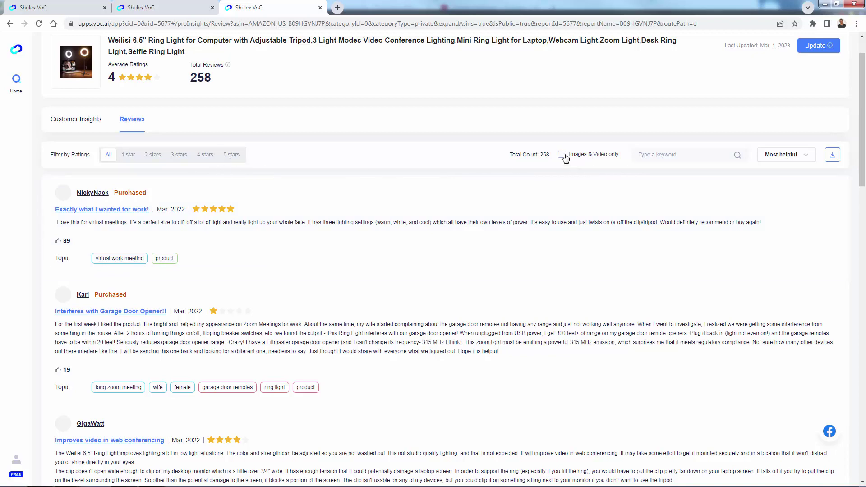
click(84, 120)
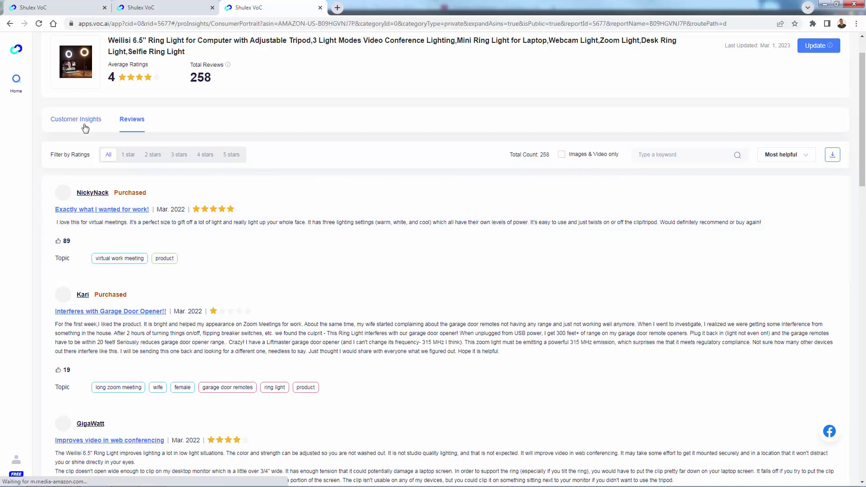
scroll(126, 144, down, 1)
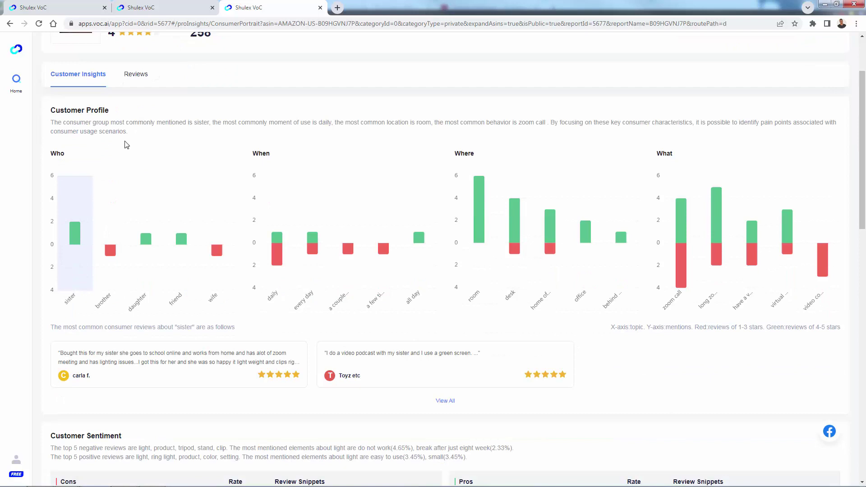
scroll(102, 143, down, 1)
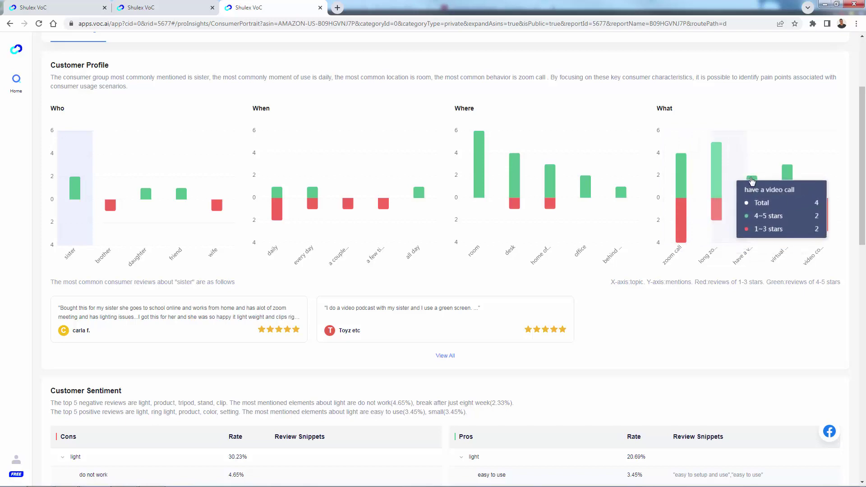
scroll(310, 170, up, 3)
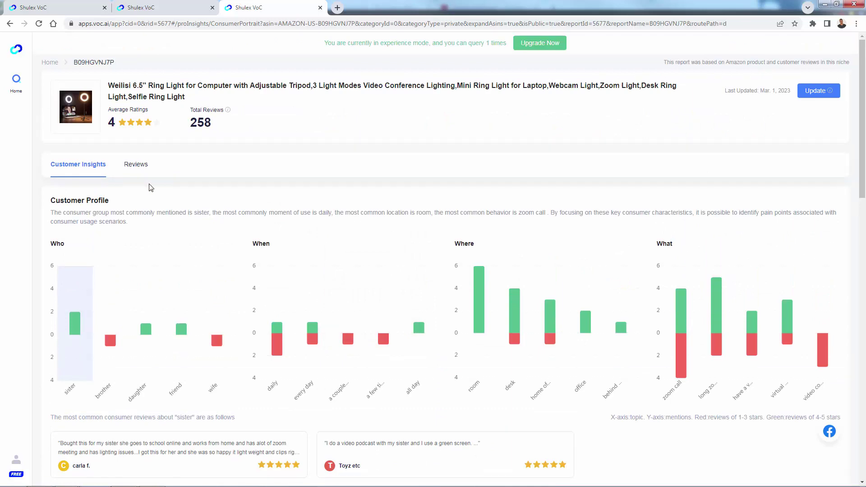
scroll(153, 270, down, 7)
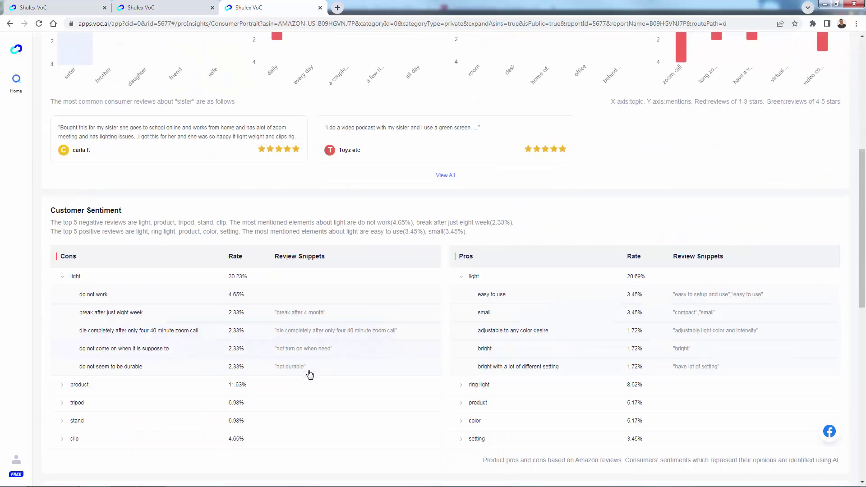
scroll(310, 374, down, 2)
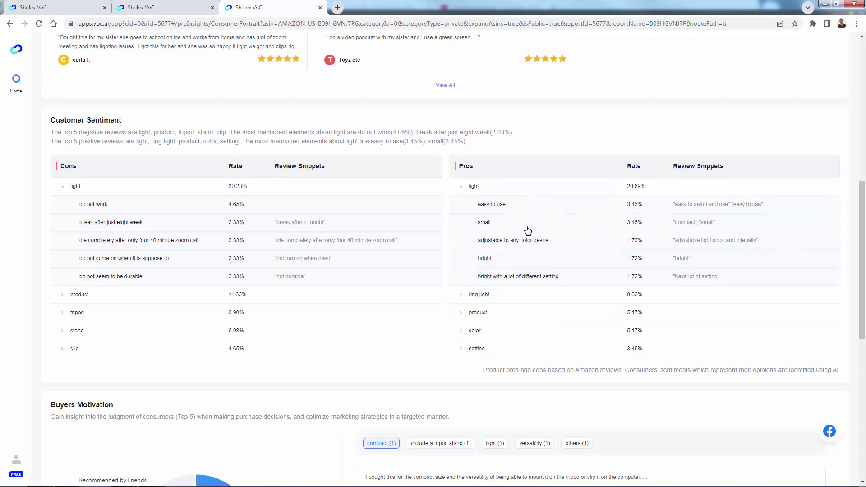
scroll(533, 233, down, 4)
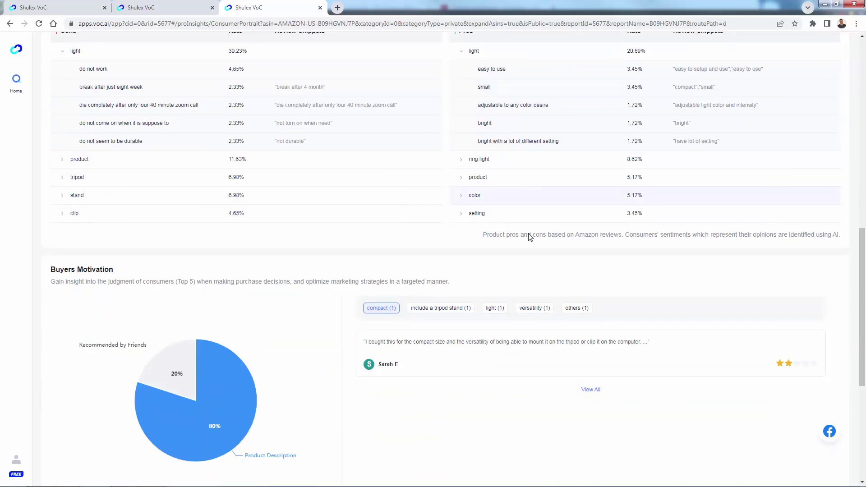
- Inspect the Buyers Motivation pie slices, where Product Description leads at 80%
scroll(529, 238, down, 2)
scroll(532, 234, down, 1)
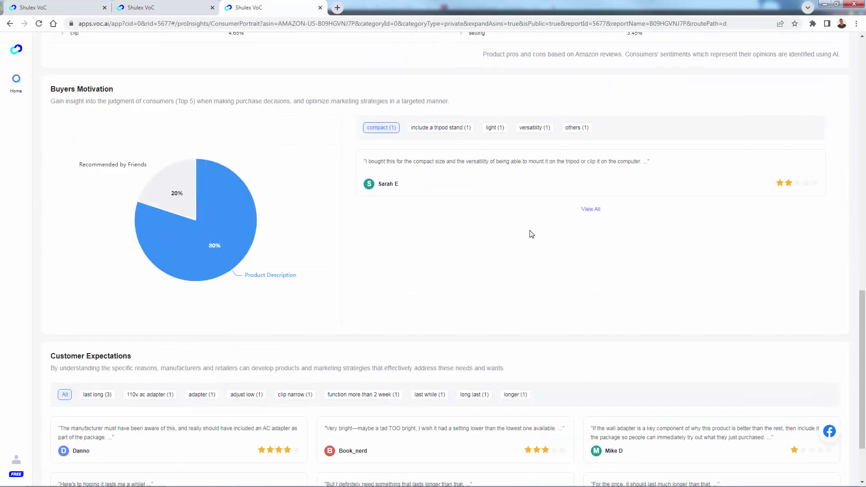
mouse_move(221, 262)
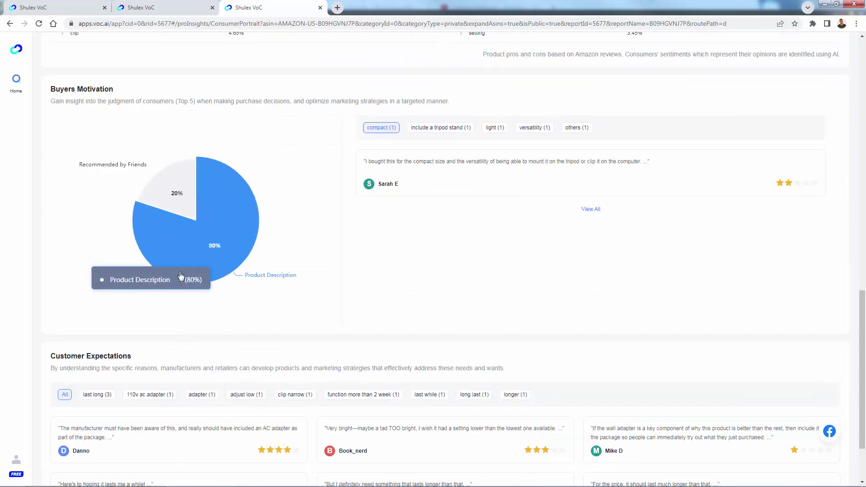
mouse_move(172, 195)
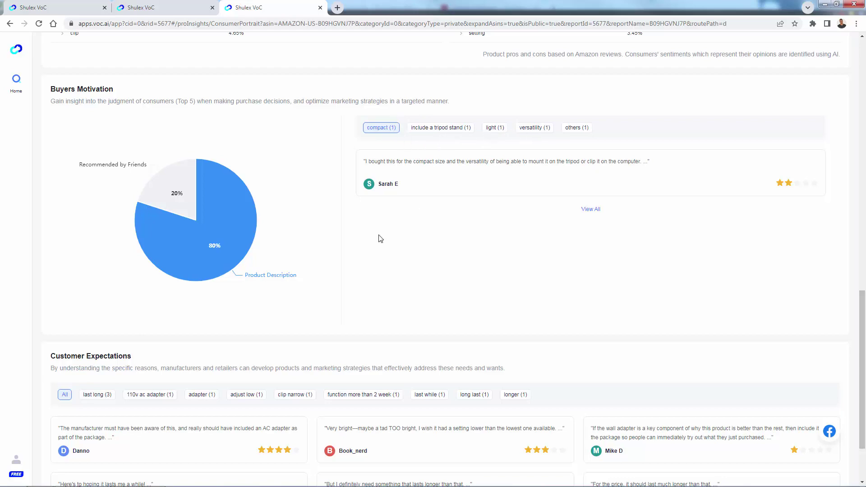
- Filter Customer Expectations by '110v ac adapter', 'last long', then 'function more than 2 week'
scroll(381, 235, down, 2)
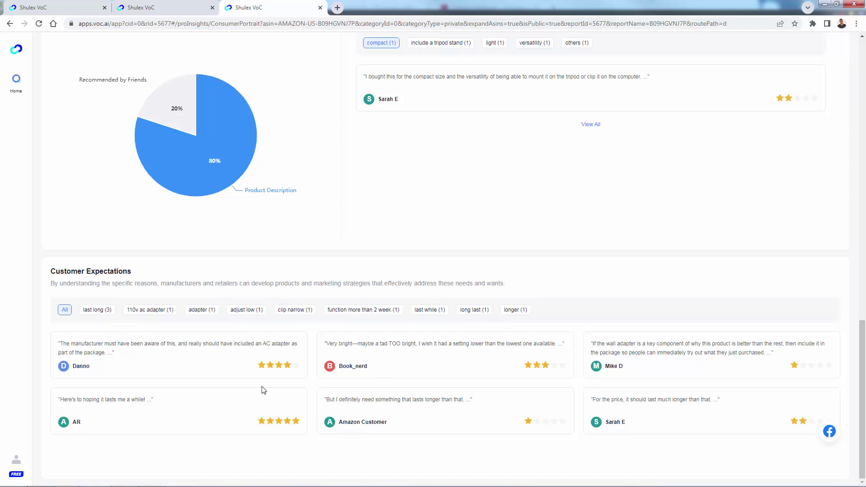
click(142, 312)
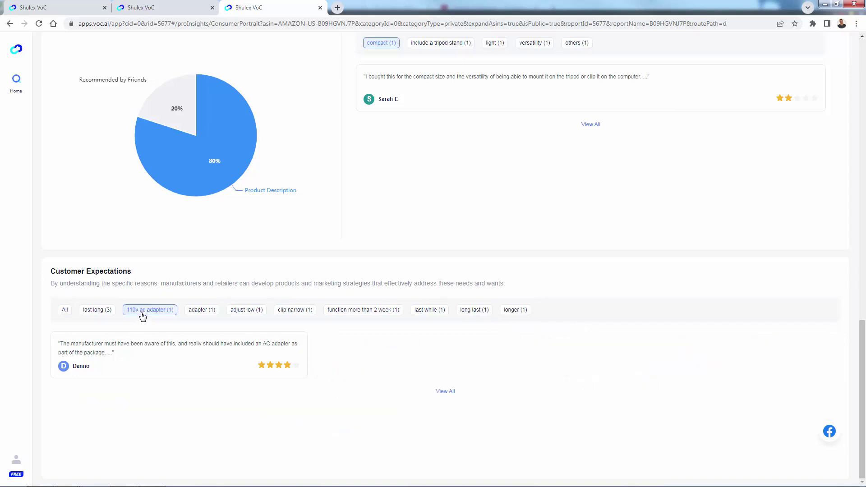
click(101, 311)
click(352, 313)
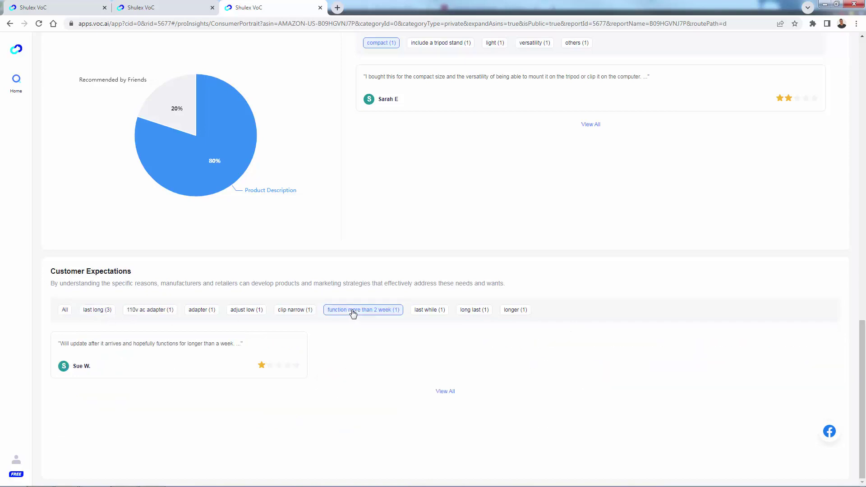
scroll(458, 394, up, 15)
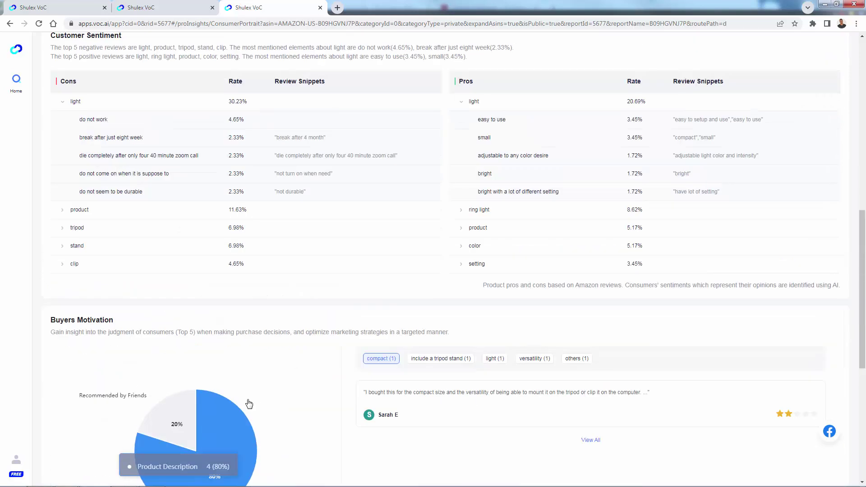
- Open the ring light's reviews and filter them to 1 star, showing 88 reviews
click(146, 173)
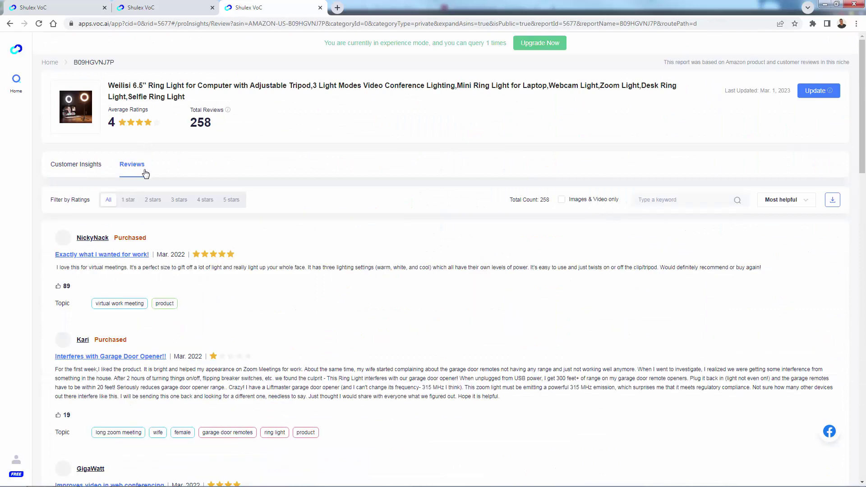
click(231, 200)
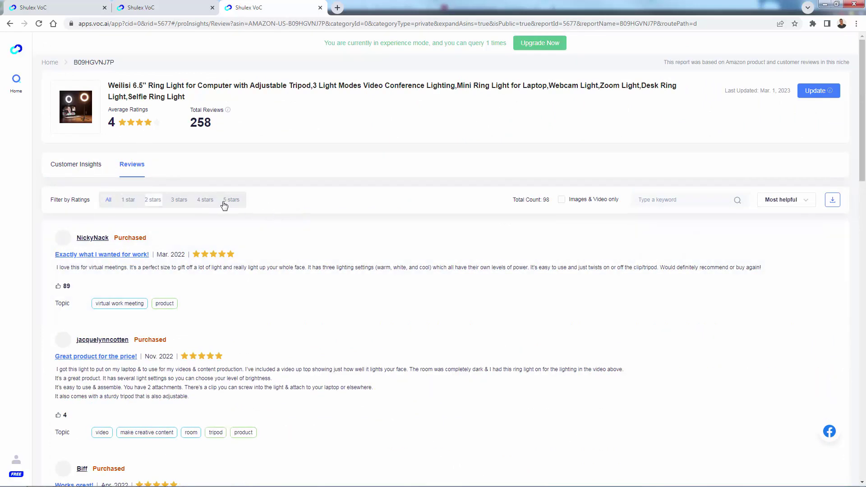
click(128, 199)
- Scroll through the 88 one-star reviews sorted by most helpful
scroll(317, 314, down, 5)
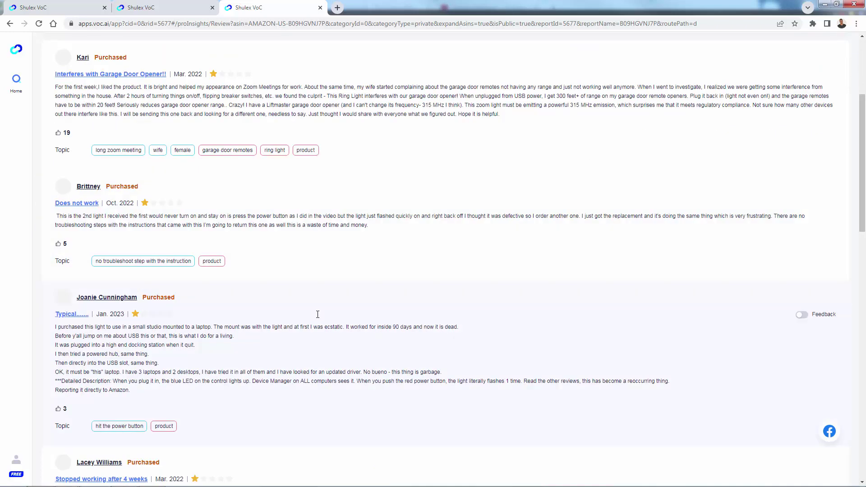
scroll(318, 293, down, 1)
scroll(231, 230, up, 2)
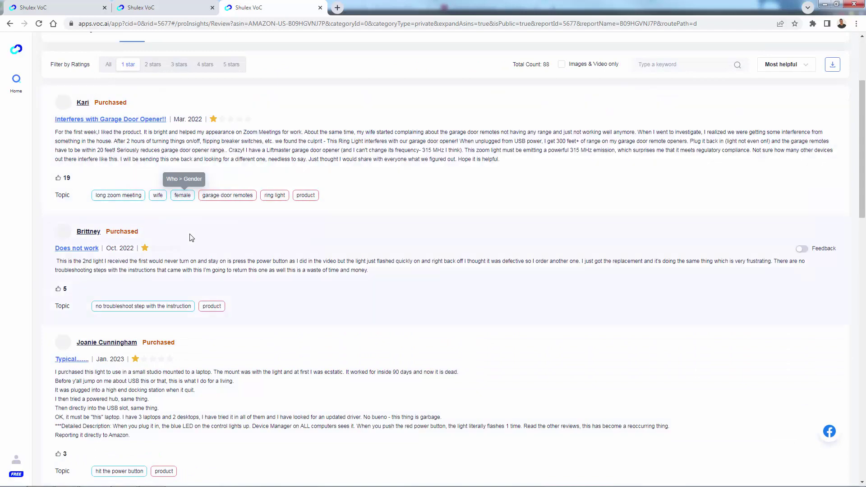
scroll(180, 199, down, 1)
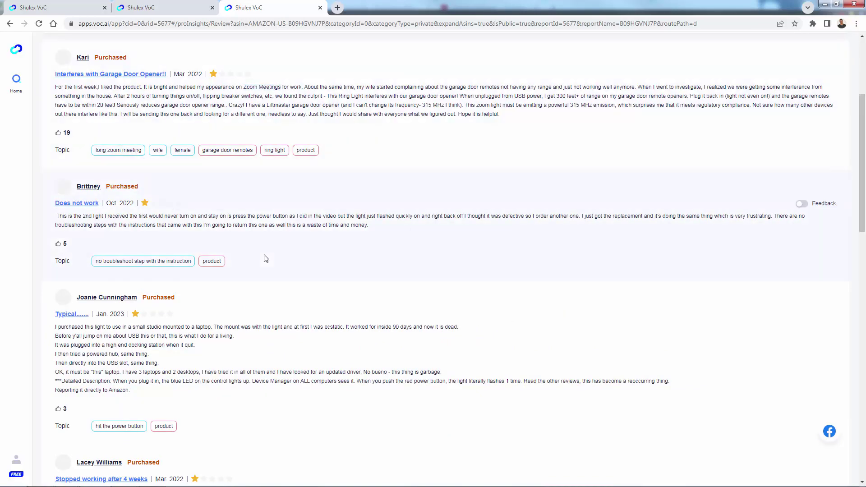
scroll(265, 203, down, 9)
scroll(264, 255, down, 9)
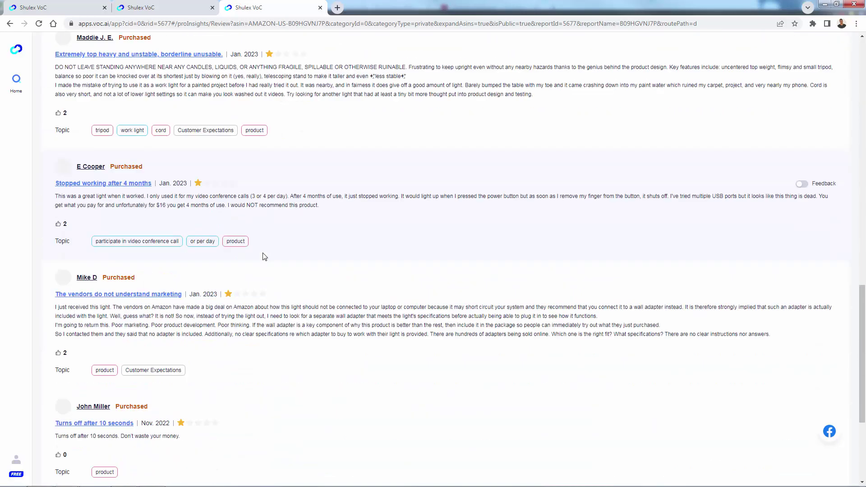
scroll(216, 339, up, 3)
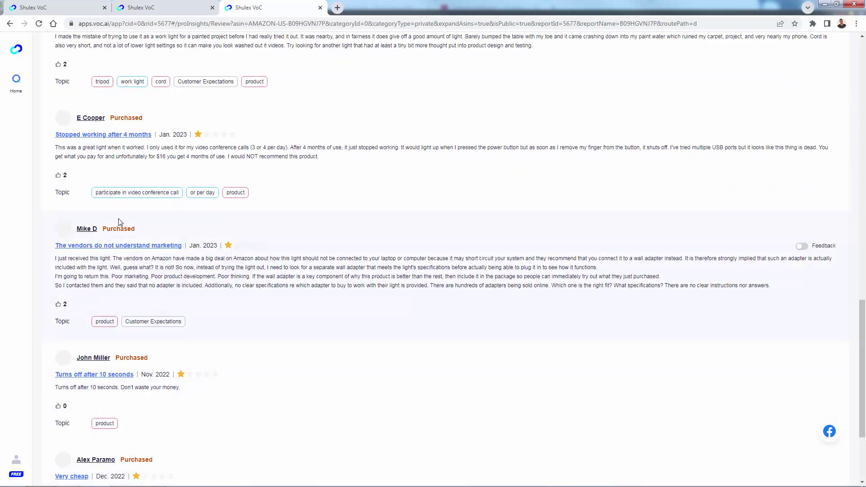
scroll(106, 231, up, 15)
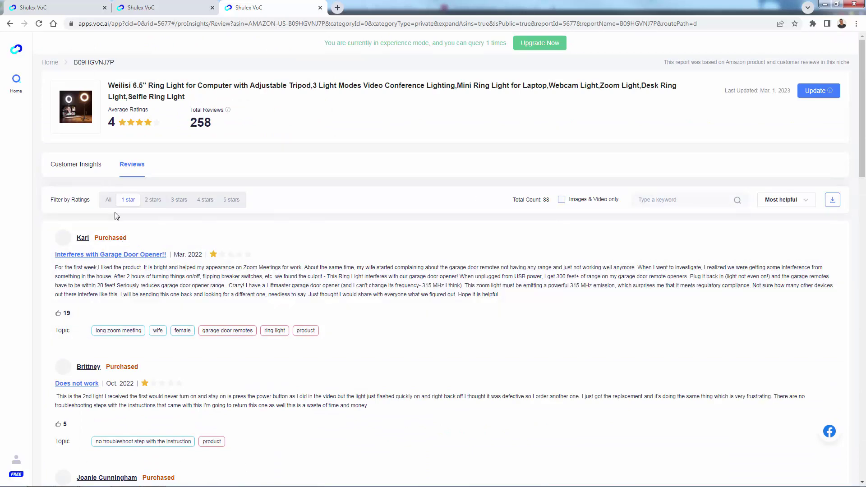
- Show all ratings but only reviews with images or video, 12 in total
click(109, 200)
click(568, 202)
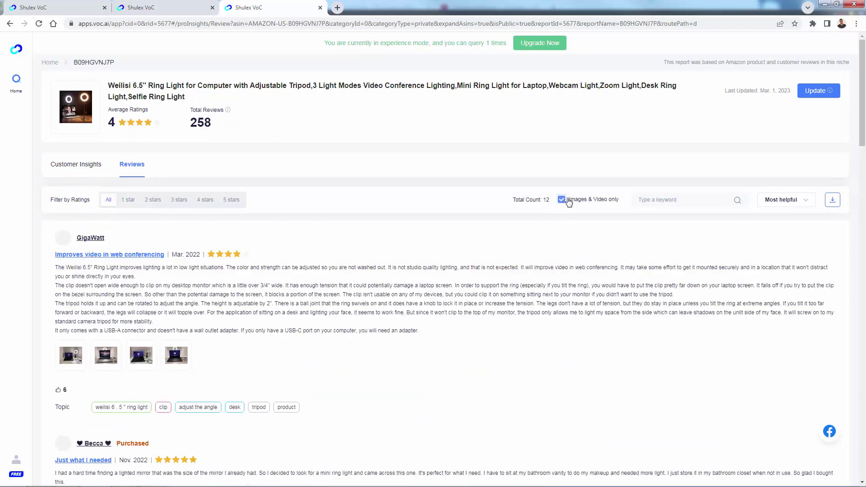
scroll(259, 314, down, 5)
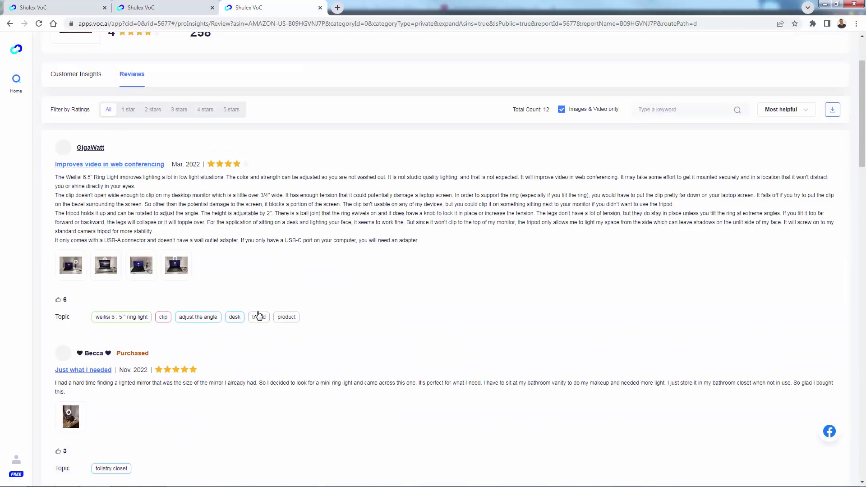
- Enlarge and close a review photo, then return to the Customer Insights charts
click(176, 270)
click(791, 324)
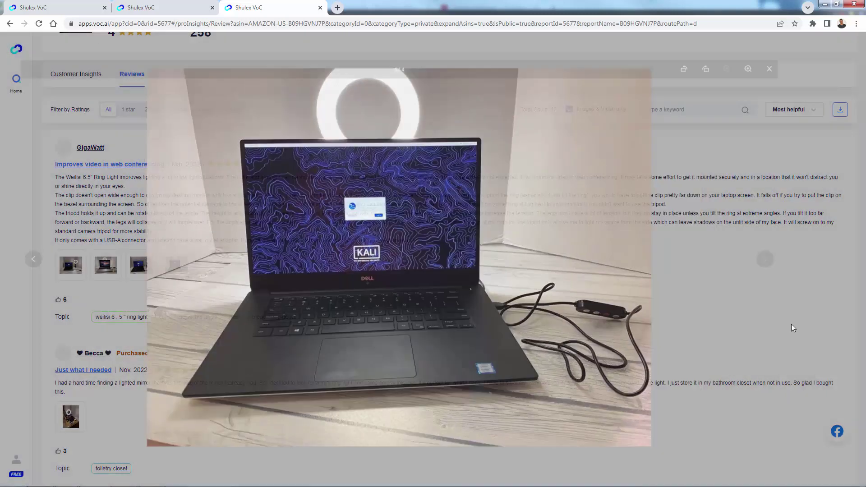
scroll(202, 242, up, 2)
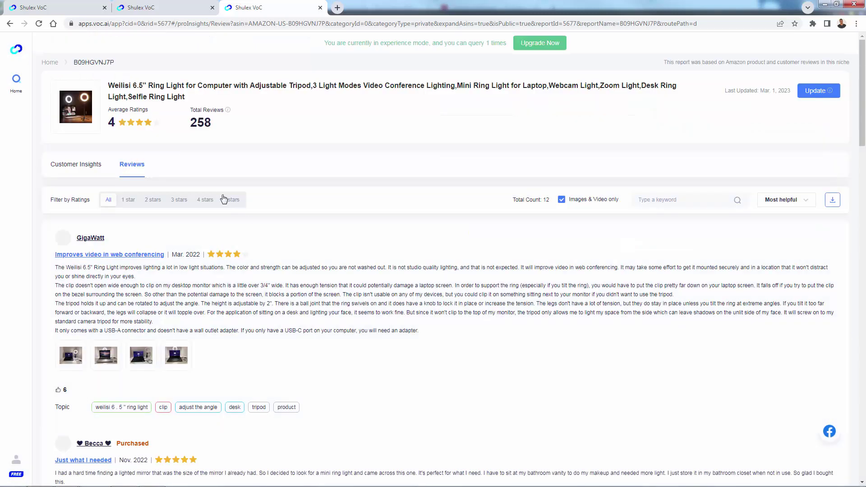
click(55, 165)
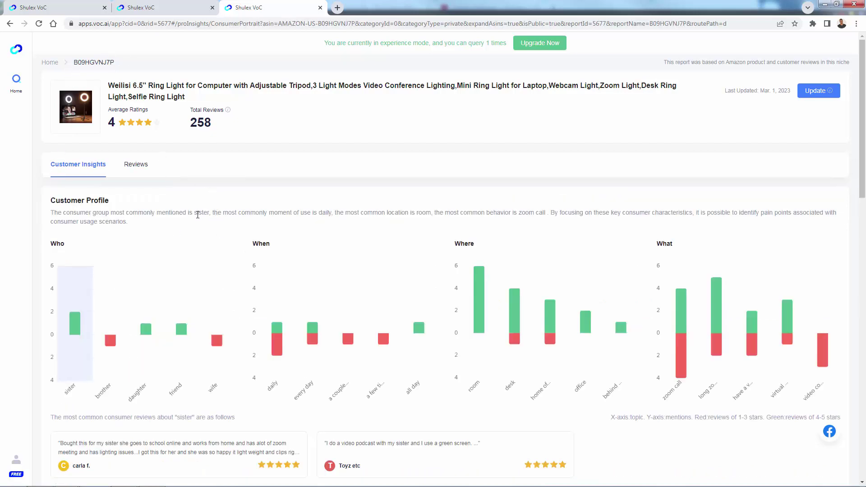
- Scroll through the Customer Insights profile charts led by sister, daily use, room and zoom call
scroll(198, 215, down, 2)
scroll(126, 140, down, 2)
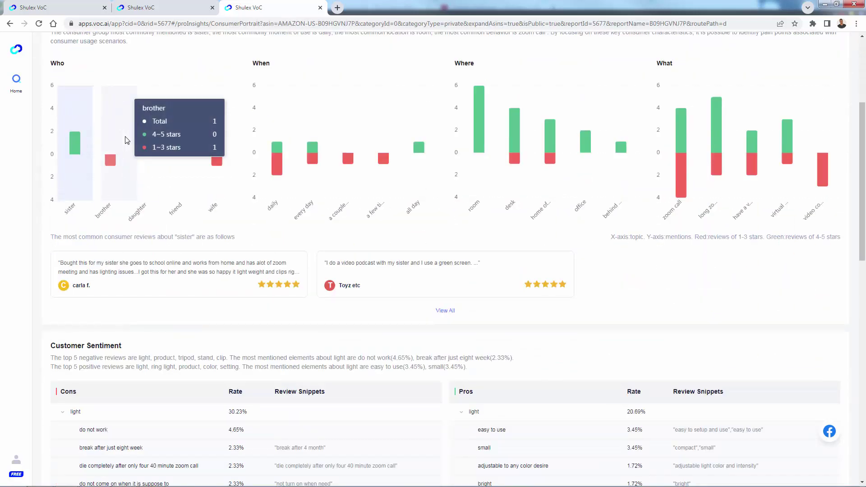
scroll(126, 140, down, 3)
scroll(126, 140, up, 4)
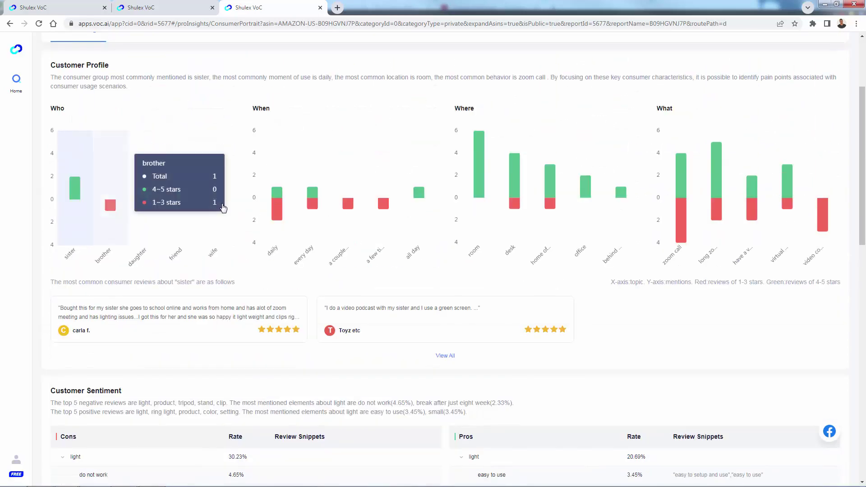
scroll(222, 207, down, 8)
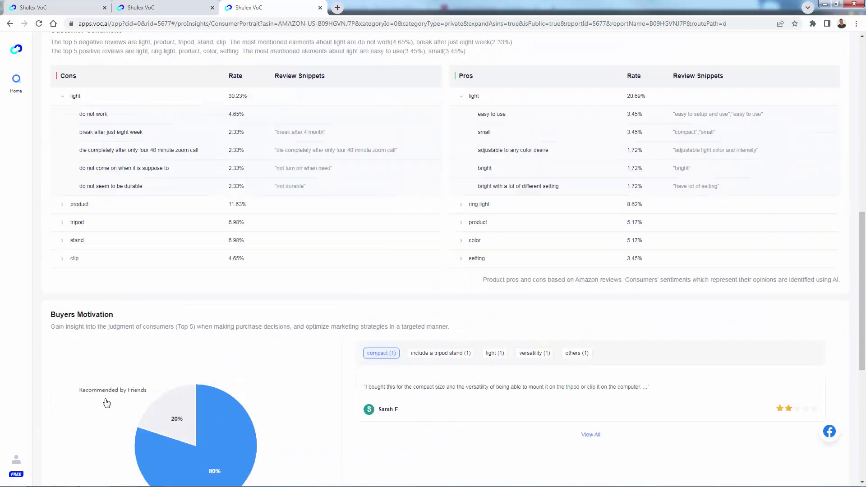
scroll(107, 402, up, 12)
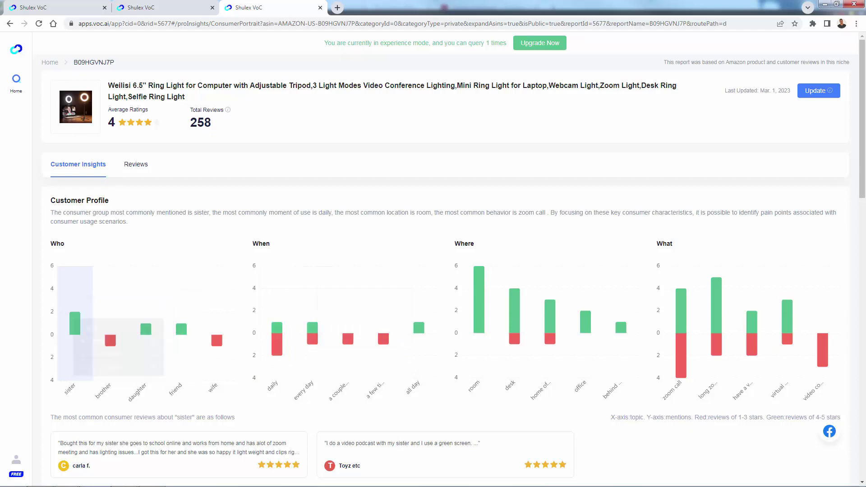